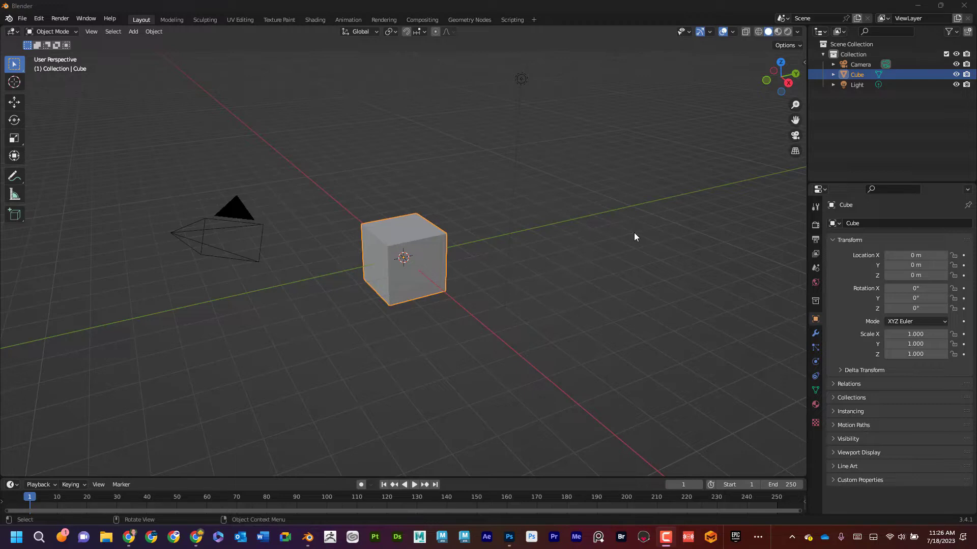
# Create a new file from the 2D Animation template.
pyautogui.click(23, 19)
pyautogui.moveTo(63, 30)
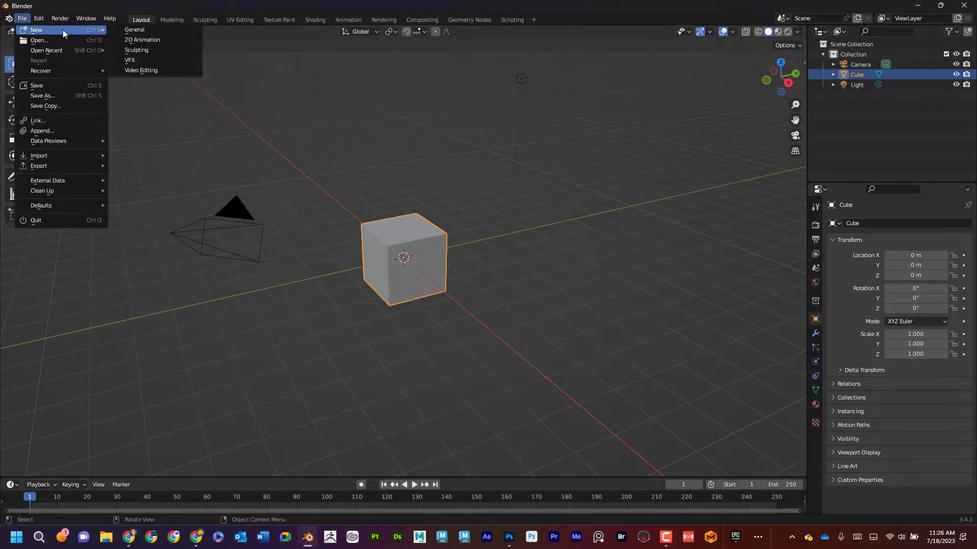
pyautogui.click(157, 41)
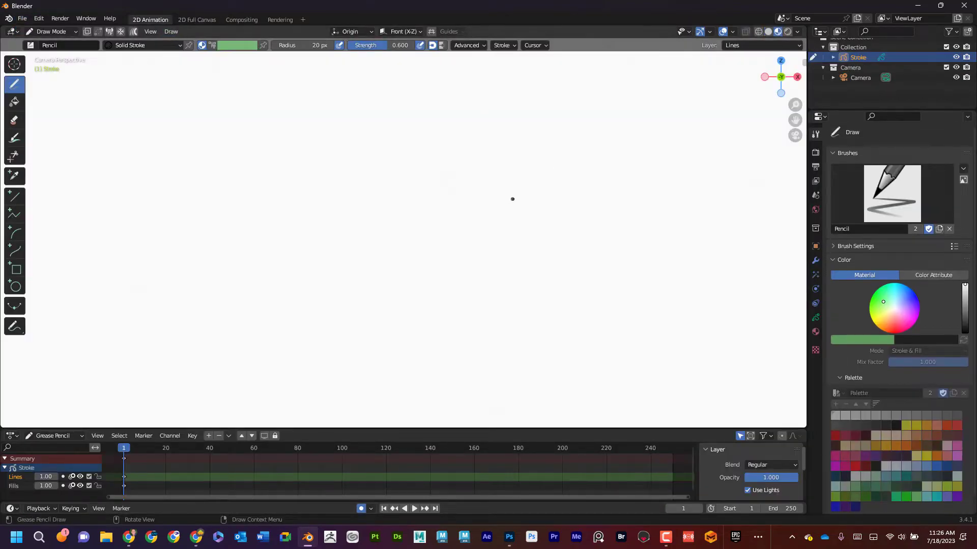
# Leave the camera view and hide the Camera object in the viewport.
pyautogui.moveTo(513, 198)
pyautogui.mouseDown(button='middle')
pyautogui.moveTo(427, 207)
pyautogui.moveTo(458, 197)
pyautogui.mouseUp(button='middle')
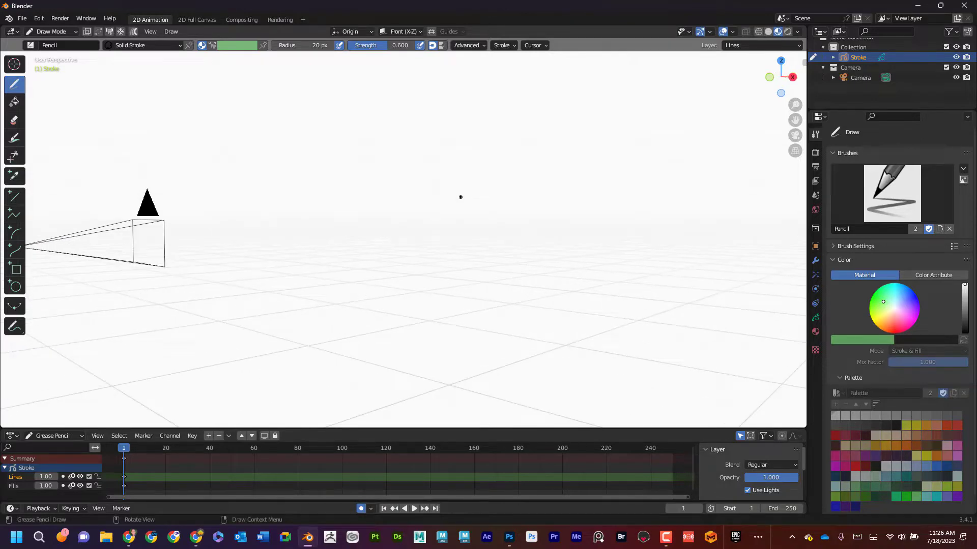
pyautogui.press('KP_0')
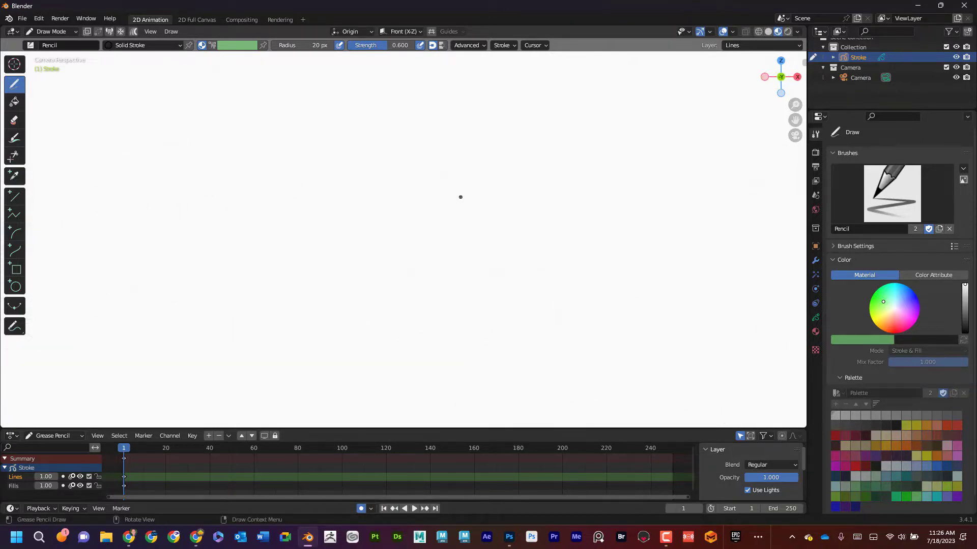
pyautogui.moveTo(497, 199)
pyautogui.mouseDown(button='middle')
pyautogui.moveTo(502, 211)
pyautogui.moveTo(482, 208)
pyautogui.mouseUp(button='middle')
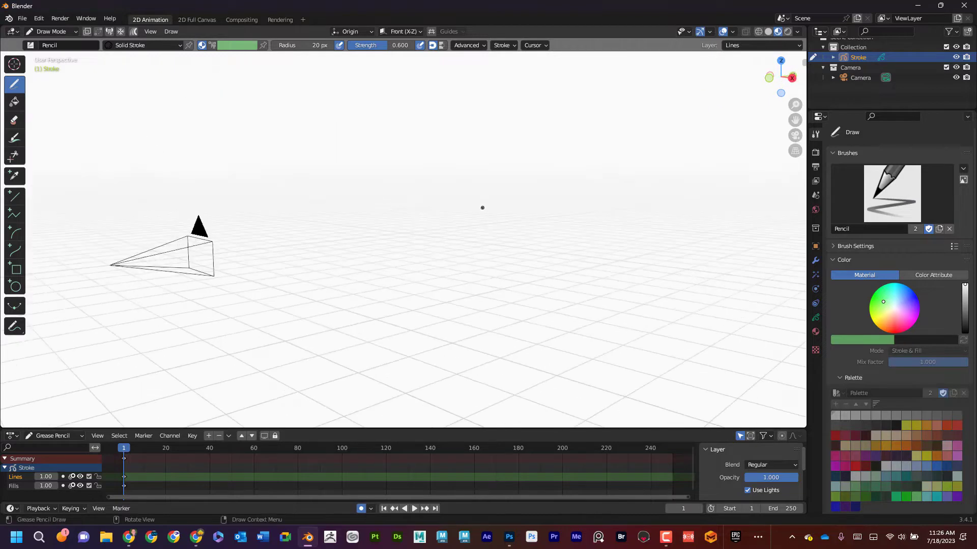
pyautogui.click(796, 136)
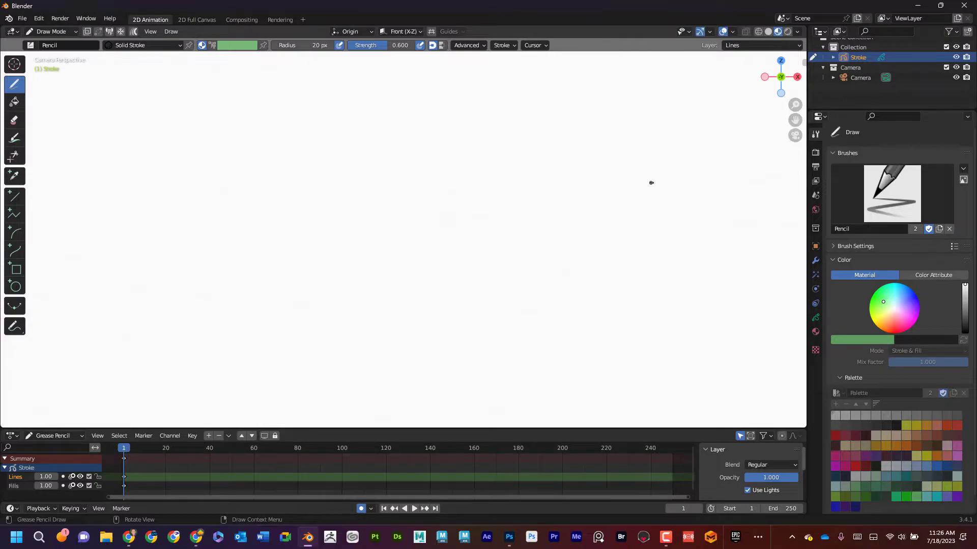
pyautogui.moveTo(605, 171); pyautogui.dragTo(558, 192, button='middle')
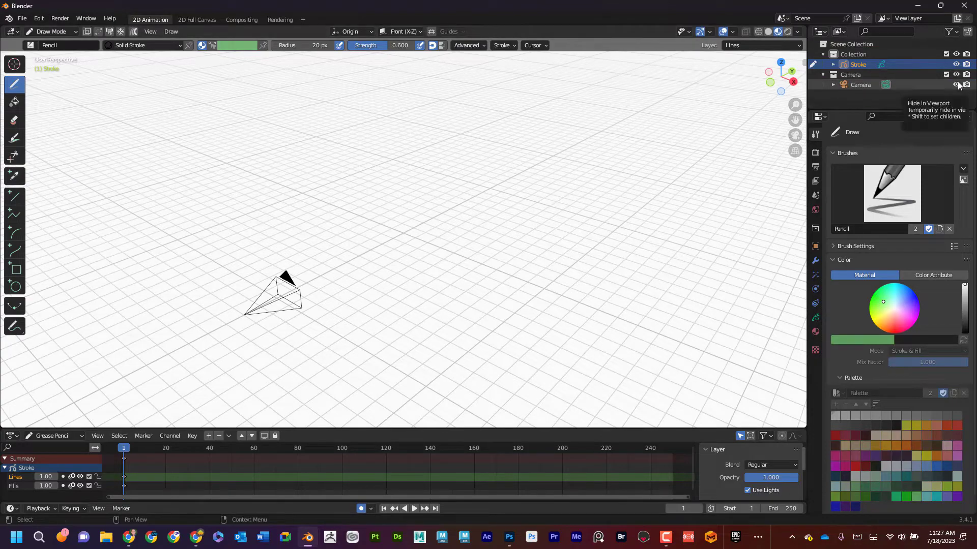
pyautogui.click(956, 85)
pyautogui.moveTo(509, 189)
pyautogui.mouseDown(button='middle')
pyautogui.moveTo(499, 196)
pyautogui.moveTo(532, 203)
pyautogui.moveTo(395, 98)
pyautogui.mouseUp(button='middle')
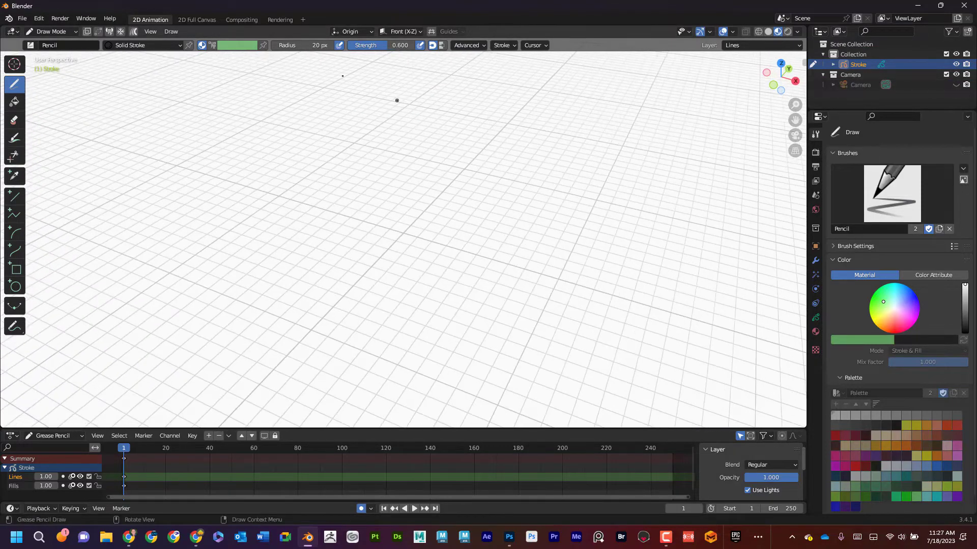
# Choose the Ink Pen brush for drawing Grease Pencil strokes.
pyautogui.click(53, 31)
pyautogui.click(910, 190)
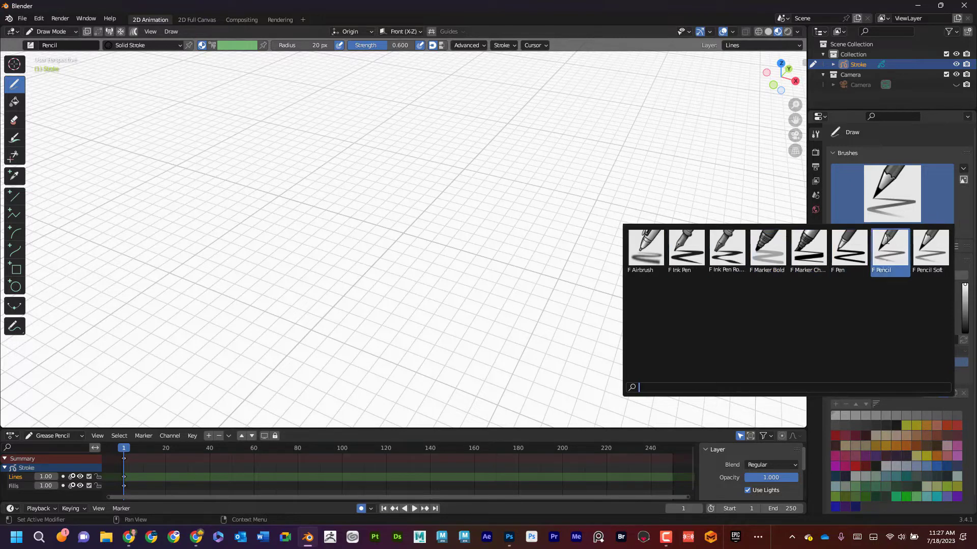
pyautogui.click(686, 250)
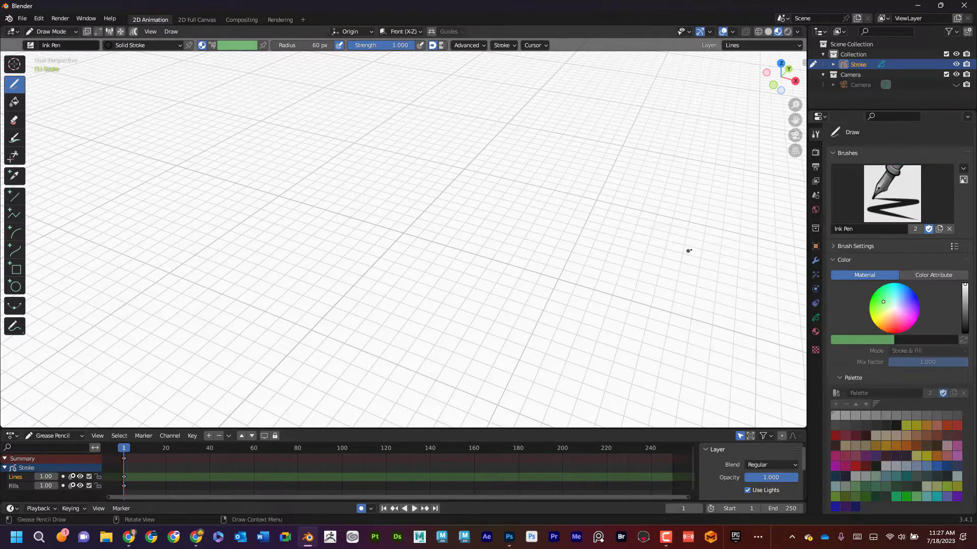
# Set the stroke placement to 3D Cursor and the drawing plane to View.
pyautogui.click(350, 32)
pyautogui.click(335, 73)
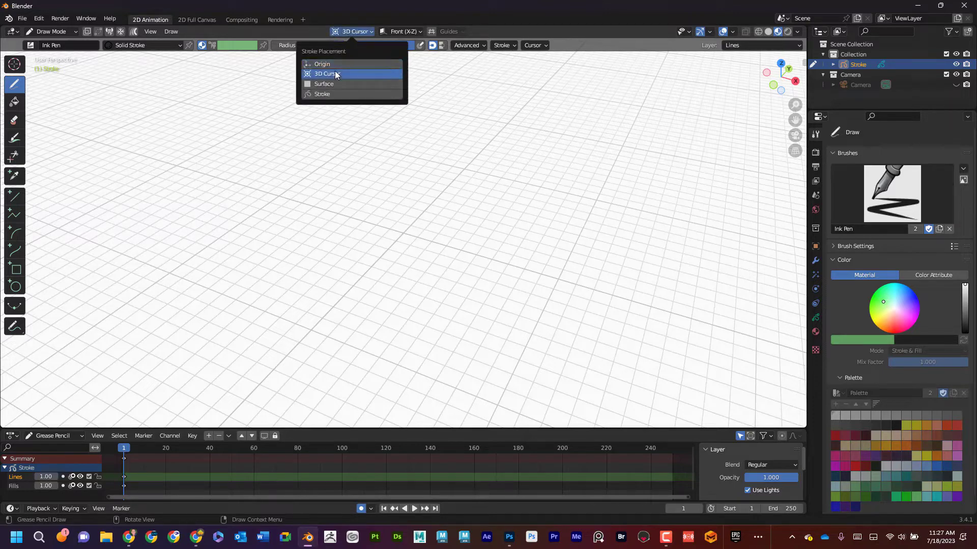
pyautogui.click(400, 32)
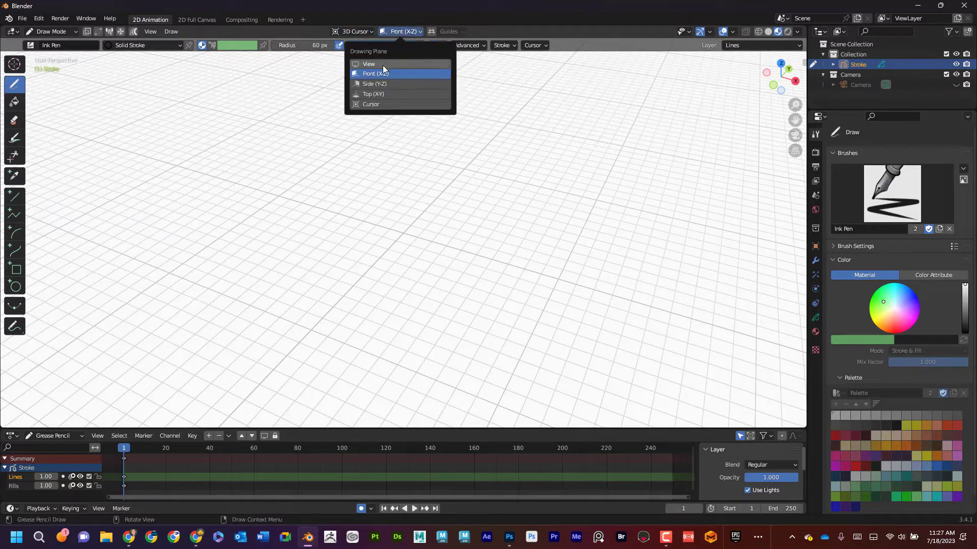
pyautogui.click(382, 65)
pyautogui.click(366, 32)
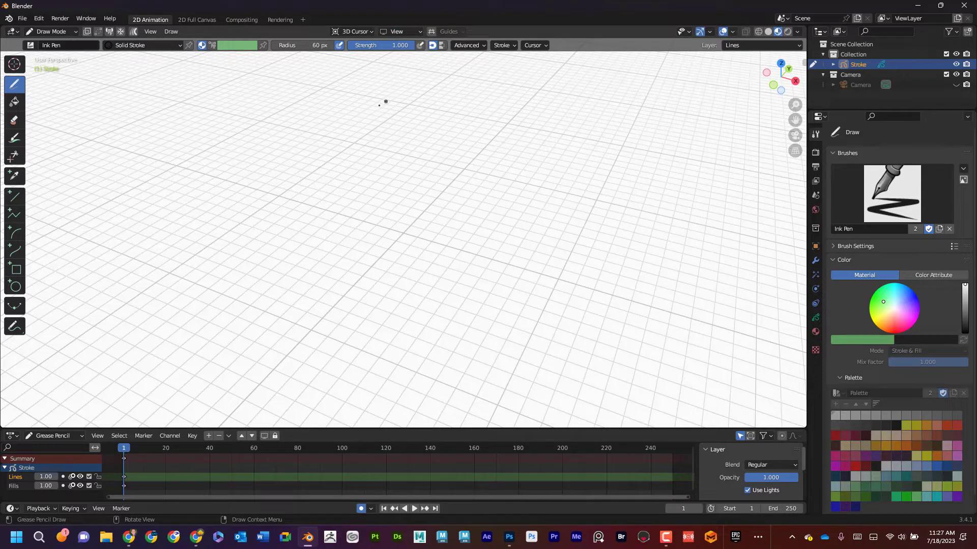
# Turn on the 3D Cursor display in the viewport overlays.
pyautogui.click(732, 31)
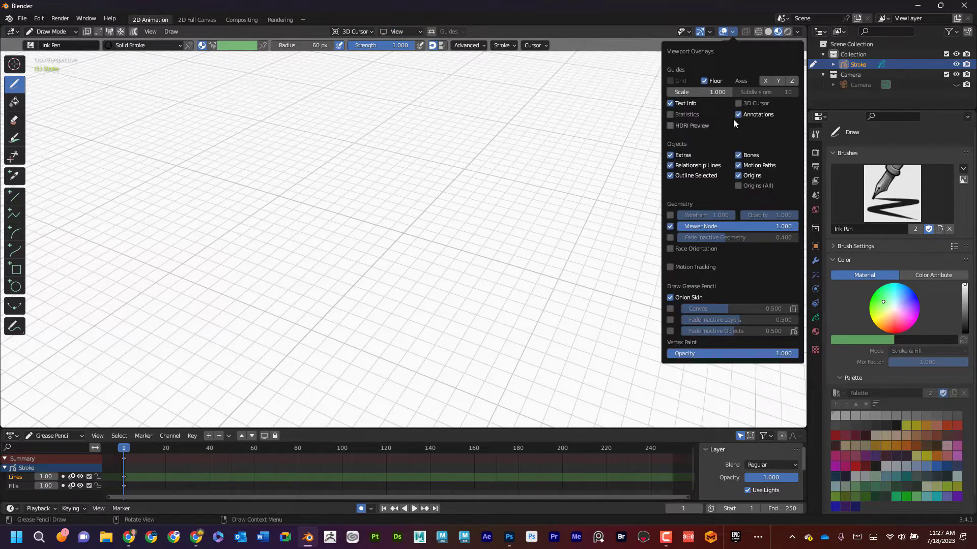
pyautogui.click(738, 103)
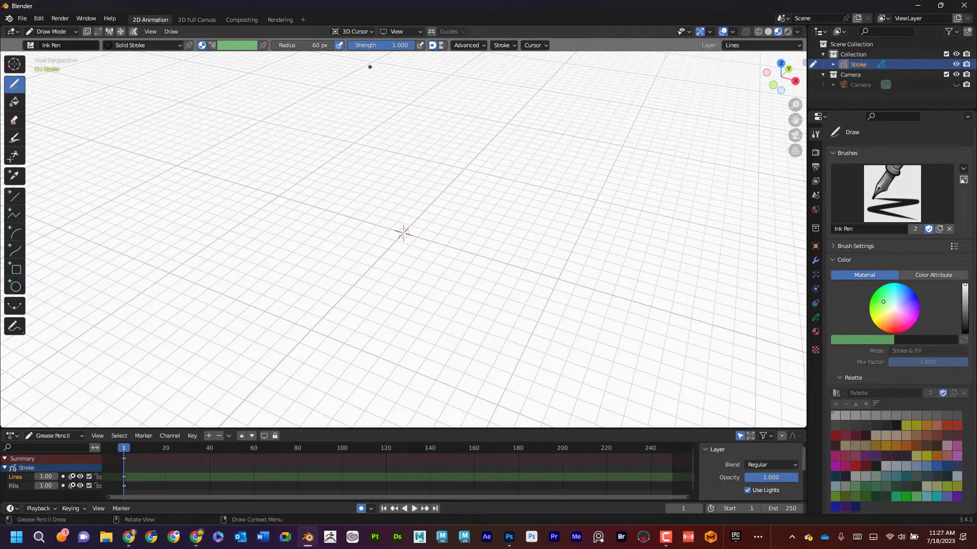
# In top view, draw a tall rectangular basketball court outline with a half-court line and a center circle.
pyautogui.press('KP_7')
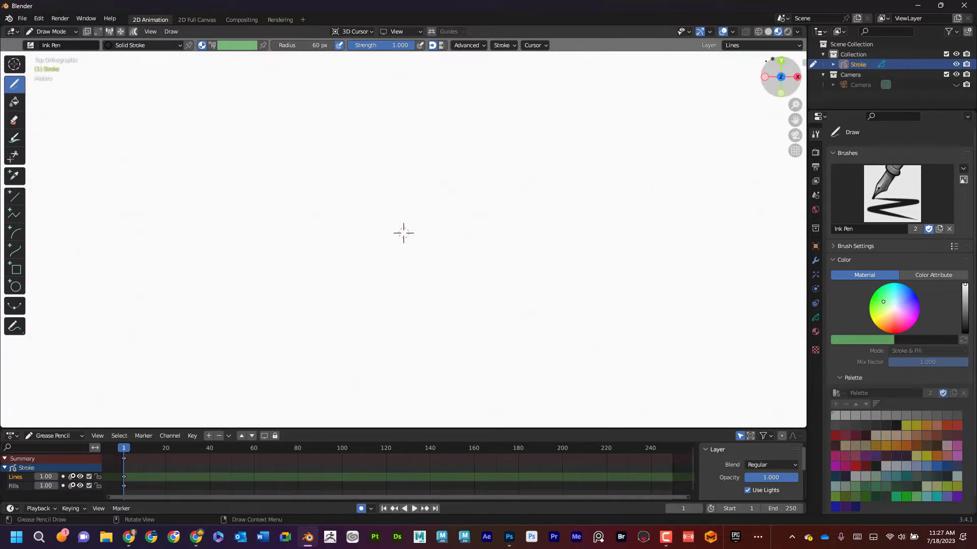
pyautogui.moveTo(777, 65); pyautogui.dragTo(678, 102)
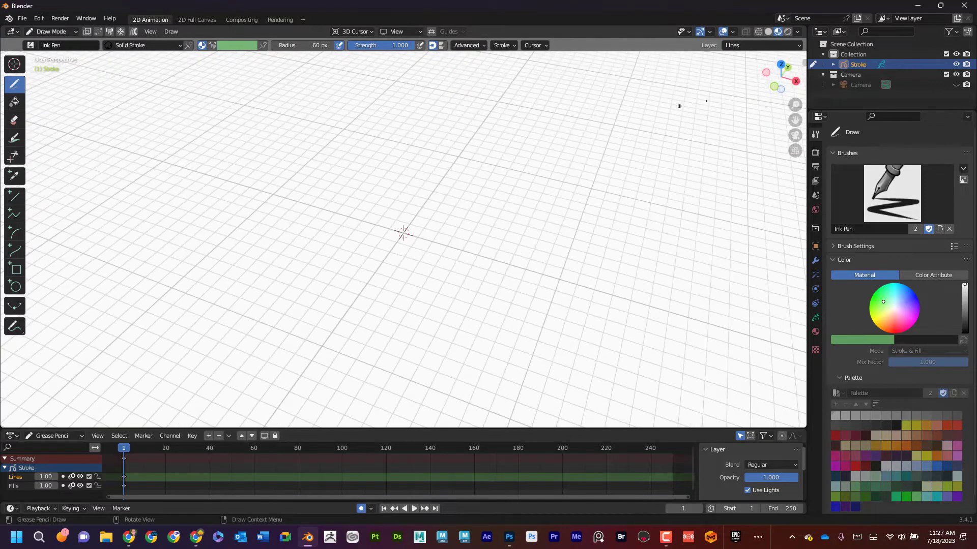
pyautogui.click(781, 65)
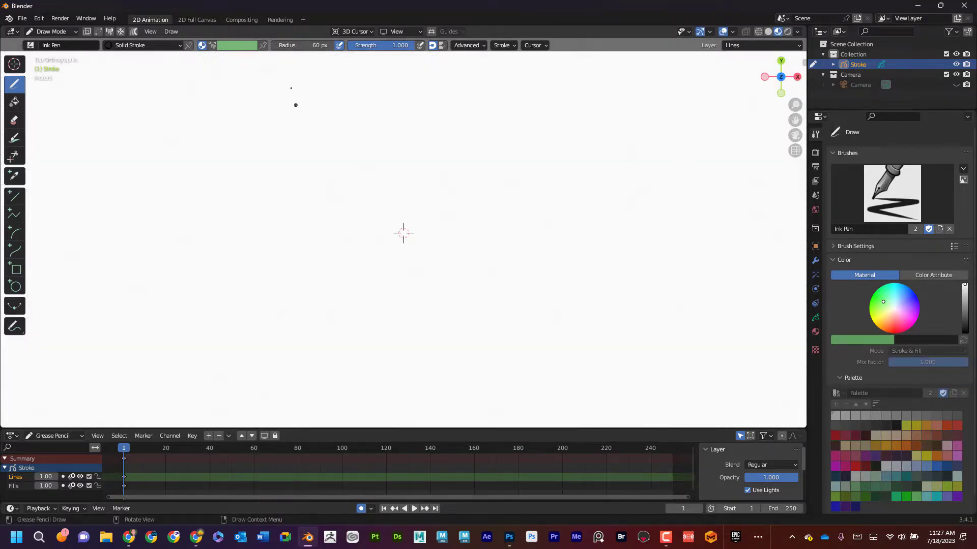
pyautogui.moveTo(309, 86)
pyautogui.mouseDown()
pyautogui.moveTo(314, 396)
pyautogui.moveTo(522, 392)
pyautogui.moveTo(506, 105)
pyautogui.moveTo(486, 85)
pyautogui.moveTo(317, 88)
pyautogui.mouseUp()
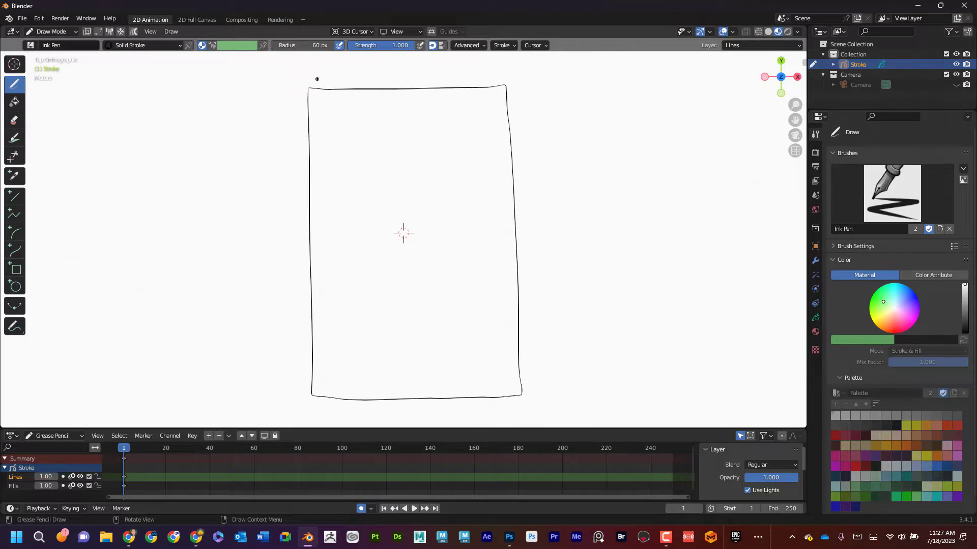
pyautogui.moveTo(310, 237); pyautogui.dragTo(516, 229)
pyautogui.moveTo(397, 215)
pyautogui.mouseDown()
pyautogui.moveTo(439, 247)
pyautogui.moveTo(399, 210)
pyautogui.mouseUp()
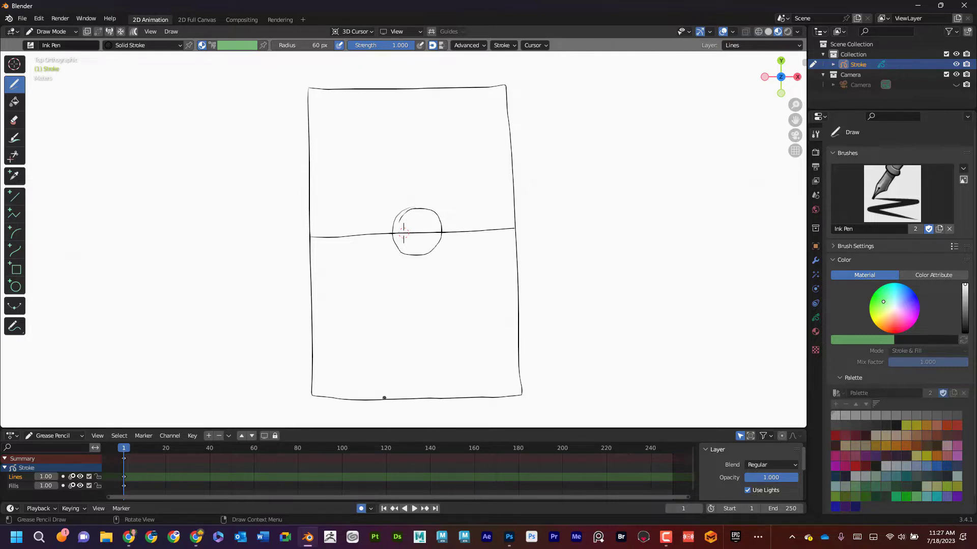
# Draw the three-point arcs at both ends of the court and the key with its free-throw circle at the upper end.
pyautogui.moveTo(313, 394)
pyautogui.mouseDown()
pyautogui.moveTo(328, 355)
pyautogui.moveTo(374, 308)
pyautogui.moveTo(443, 300)
pyautogui.moveTo(493, 338)
pyautogui.moveTo(519, 393)
pyautogui.mouseUp()
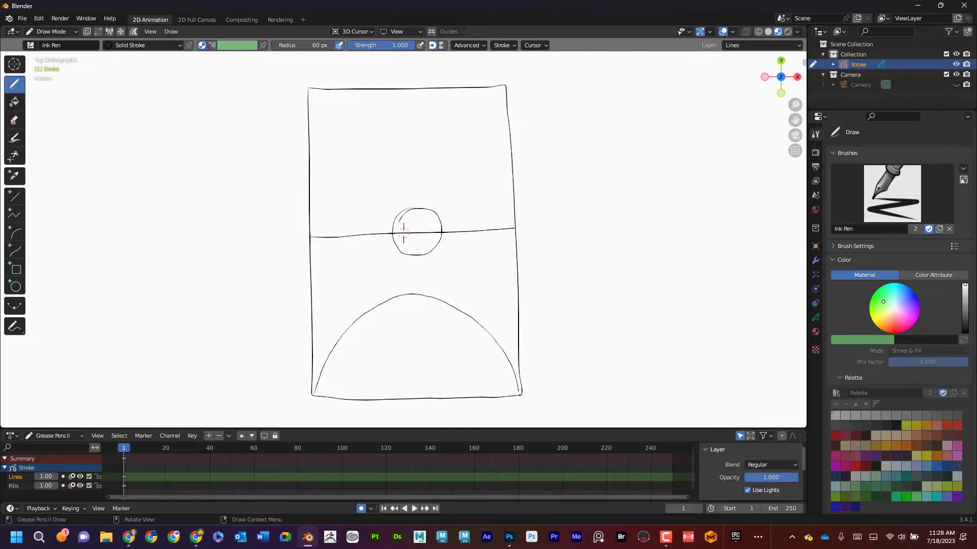
pyautogui.moveTo(313, 97)
pyautogui.mouseDown()
pyautogui.moveTo(366, 159)
pyautogui.moveTo(455, 168)
pyautogui.moveTo(504, 86)
pyautogui.mouseUp()
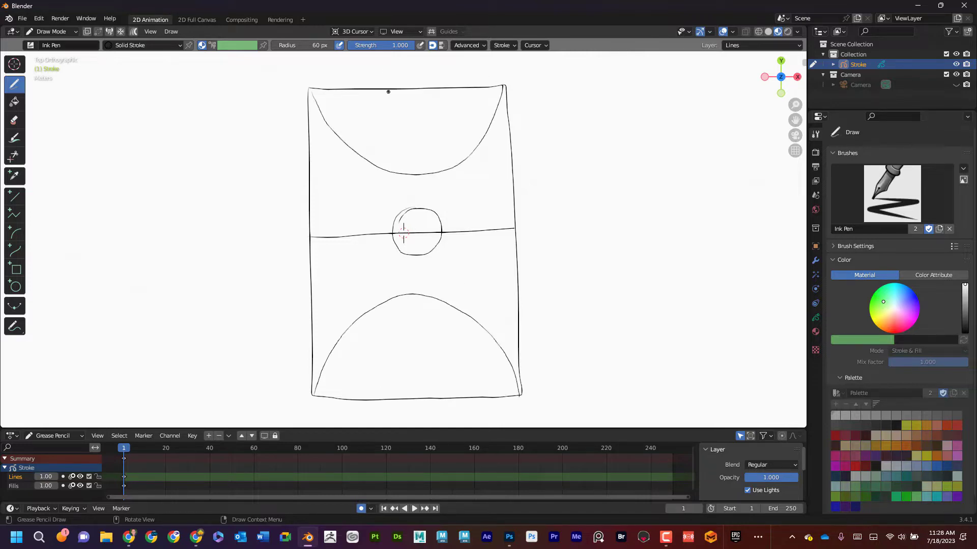
pyautogui.moveTo(396, 147)
pyautogui.mouseDown()
pyautogui.moveTo(406, 174)
pyautogui.moveTo(444, 155)
pyautogui.moveTo(400, 139)
pyautogui.mouseUp()
pyautogui.moveTo(389, 91)
pyautogui.mouseDown()
pyautogui.moveTo(394, 153)
pyautogui.moveTo(446, 150)
pyautogui.moveTo(442, 116)
pyautogui.mouseUp()
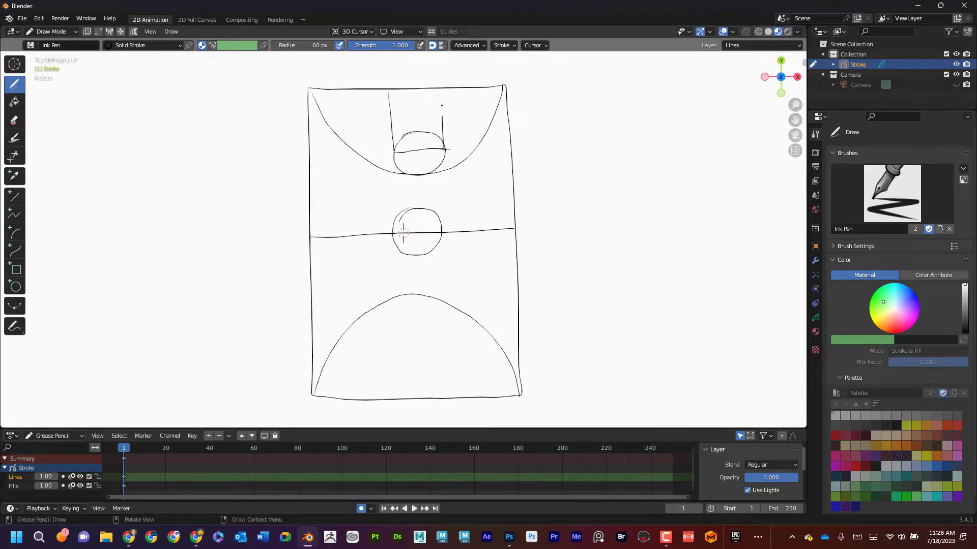
# Draw the matching key lines, free-throw circle and free-throw line at the lower end of the court.
pyautogui.moveTo(415, 296)
pyautogui.mouseDown()
pyautogui.moveTo(384, 333)
pyautogui.moveTo(432, 303)
pyautogui.moveTo(402, 297)
pyautogui.moveTo(387, 398)
pyautogui.mouseUp()
pyautogui.moveTo(441, 324); pyautogui.dragTo(450, 396)
pyautogui.moveTo(383, 329); pyautogui.dragTo(443, 328)
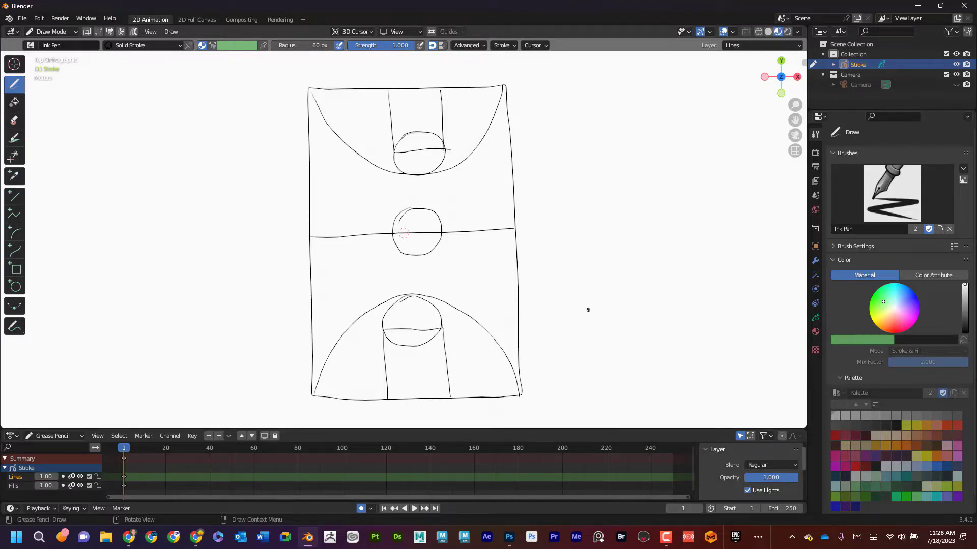
# Place the 3D cursor on the court's far baseline between the key lines using the Cursor tool.
pyautogui.moveTo(588, 309)
pyautogui.mouseDown(button='middle')
pyautogui.moveTo(537, 220)
pyautogui.moveTo(510, 214)
pyautogui.moveTo(550, 244)
pyautogui.moveTo(617, 231)
pyautogui.moveTo(521, 225)
pyautogui.moveTo(556, 245)
pyautogui.moveTo(515, 240)
pyautogui.mouseUp(button='middle')
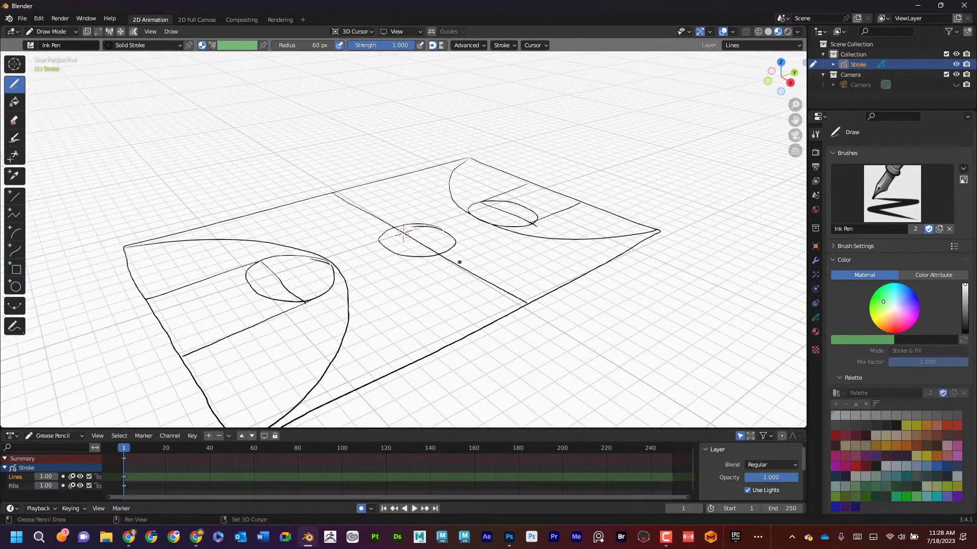
pyautogui.moveTo(459, 262)
pyautogui.mouseDown(button='middle')
pyautogui.moveTo(497, 224)
pyautogui.moveTo(399, 224)
pyautogui.moveTo(513, 224)
pyautogui.mouseUp(button='middle')
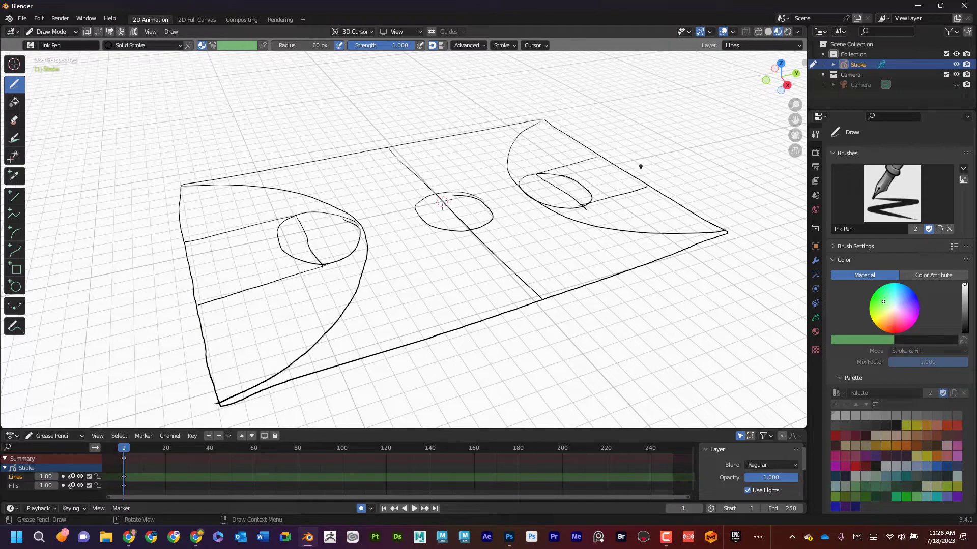
pyautogui.keyDown('shift'); pyautogui.moveTo(640, 190); pyautogui.dragTo(578, 206, button='middle'); pyautogui.keyUp('shift')
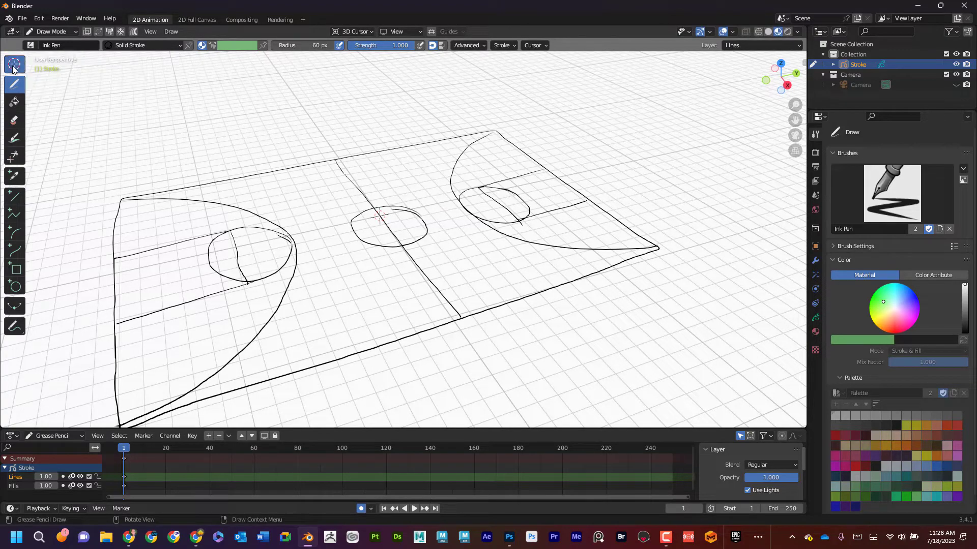
pyautogui.click(13, 66)
pyautogui.click(565, 185)
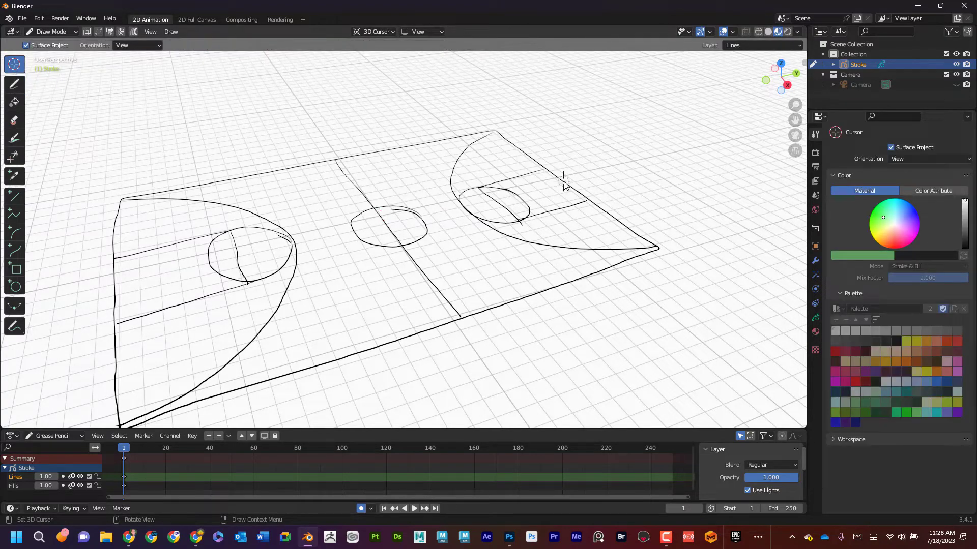
# Reposition the 3D cursor at the middle of the upper baseline and level it with the court surface.
pyautogui.moveTo(604, 191); pyautogui.dragTo(636, 179, button='middle')
pyautogui.press('KP_7')
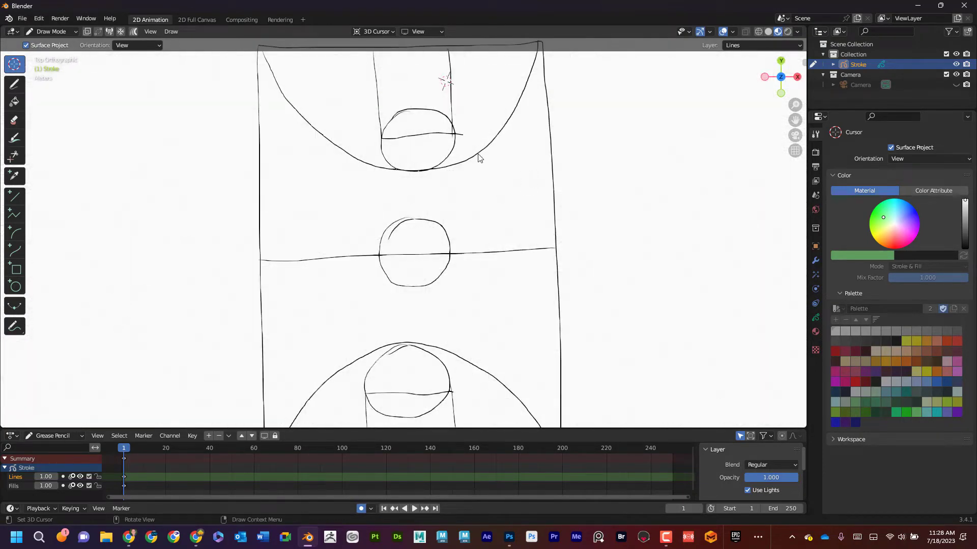
pyautogui.keyDown('shift'); pyautogui.moveTo(501, 153); pyautogui.dragTo(499, 241, button='middle'); pyautogui.keyUp('shift')
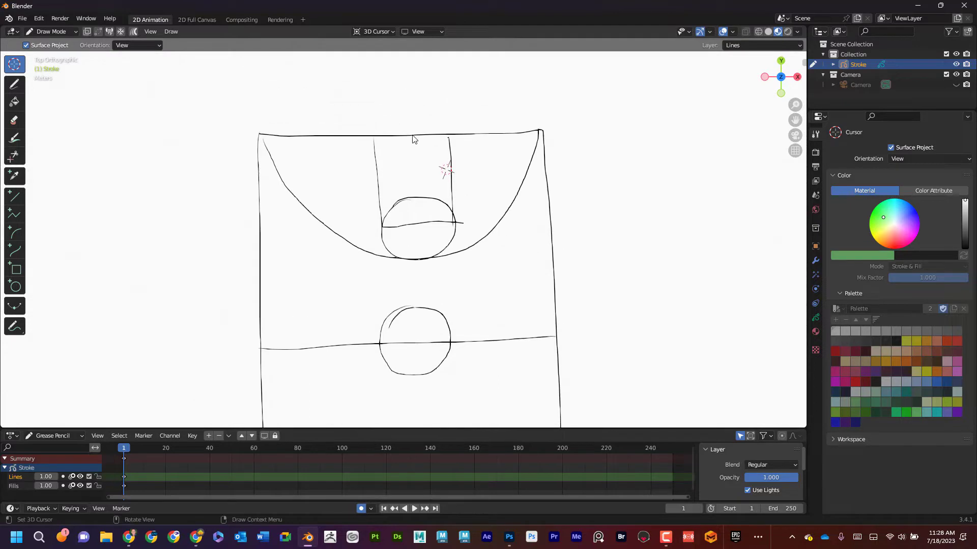
pyautogui.click(411, 135)
pyautogui.moveTo(543, 214); pyautogui.dragTo(482, 184, button='middle')
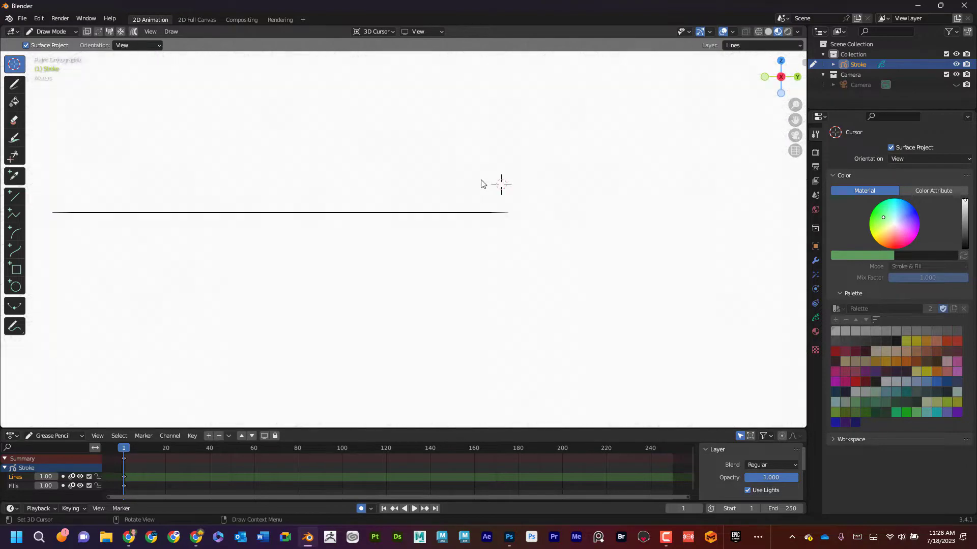
pyautogui.click(502, 213)
# Draw a basketball hoop in front view at the far baseline: a post, a rectangular backboard and its small inner square.
pyautogui.moveTo(456, 217)
pyautogui.mouseDown(button='middle')
pyautogui.moveTo(468, 251)
pyautogui.moveTo(508, 280)
pyautogui.moveTo(710, 226)
pyautogui.moveTo(512, 236)
pyautogui.moveTo(563, 237)
pyautogui.moveTo(472, 215)
pyautogui.mouseUp(button='middle')
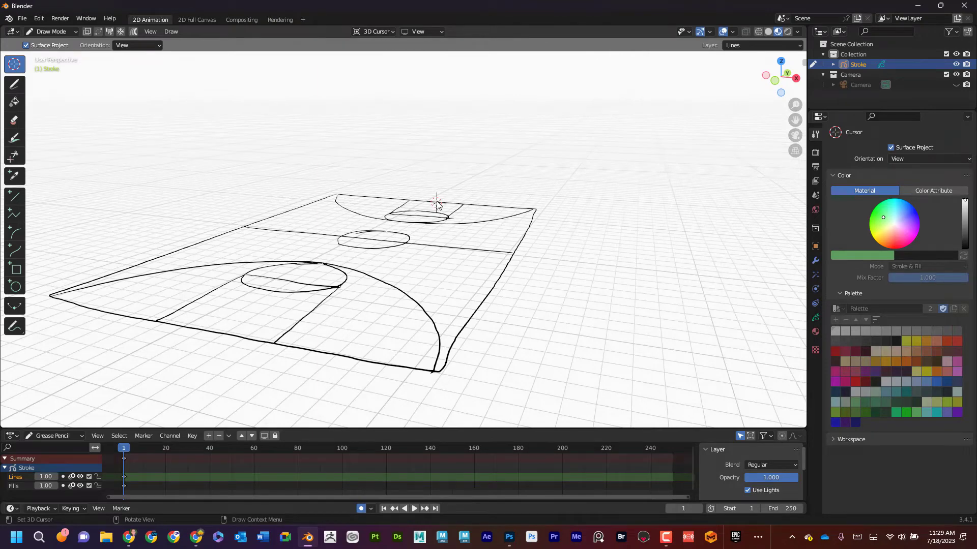
pyautogui.press('KP_1')
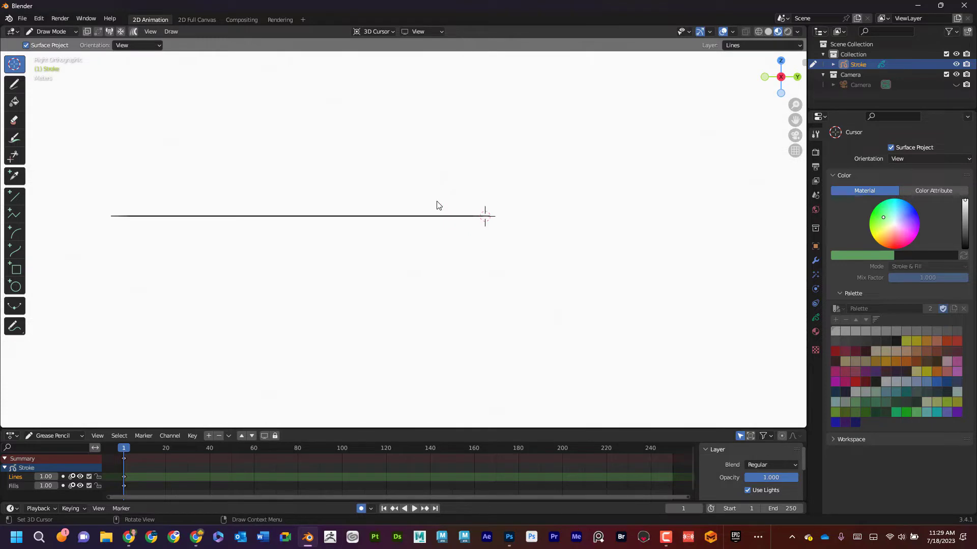
pyautogui.press('KP_Decimal')
pyautogui.moveTo(448, 253)
pyautogui.keyDown('shift'); pyautogui.mouseDown(button='middle')
pyautogui.moveTo(432, 307)
pyautogui.moveTo(420, 305)
pyautogui.mouseUp(button='middle'); pyautogui.keyUp('shift')
pyautogui.scroll(3, 440, 312)
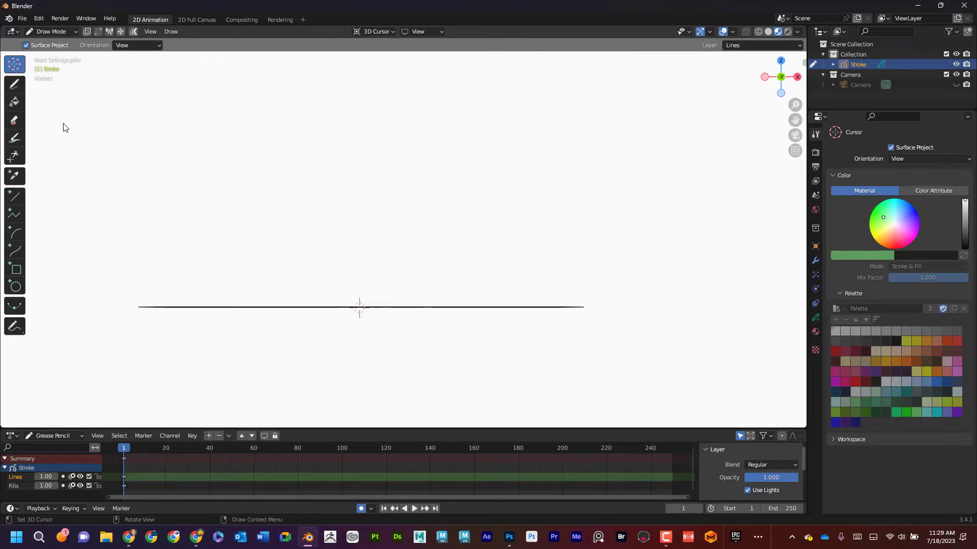
pyautogui.click(14, 84)
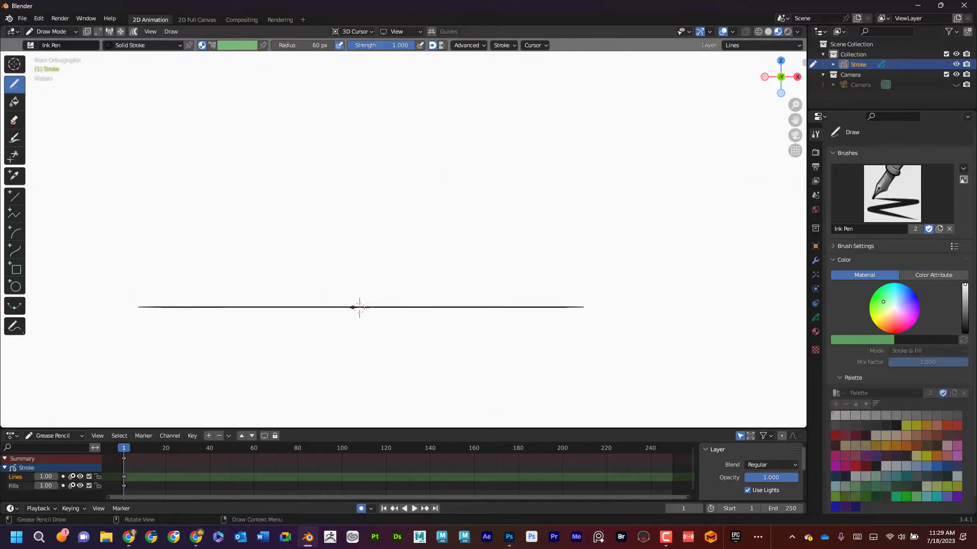
pyautogui.moveTo(354, 307)
pyautogui.mouseDown()
pyautogui.moveTo(354, 246)
pyautogui.moveTo(364, 308)
pyautogui.mouseUp()
pyautogui.moveTo(384, 246)
pyautogui.mouseDown()
pyautogui.moveTo(305, 247)
pyautogui.moveTo(309, 196)
pyautogui.moveTo(377, 194)
pyautogui.moveTo(395, 245)
pyautogui.moveTo(351, 224)
pyautogui.moveTo(371, 236)
pyautogui.mouseUp()
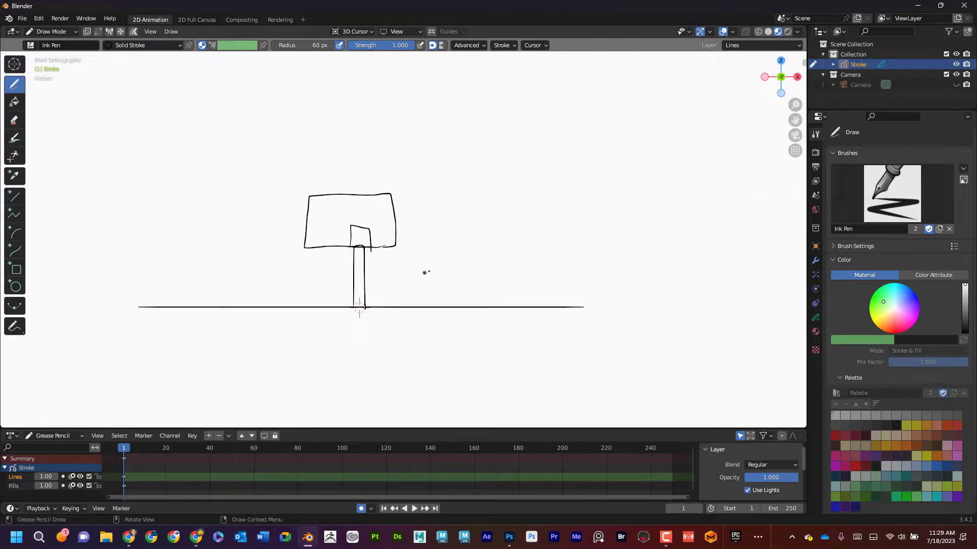
pyautogui.moveTo(478, 257)
pyautogui.mouseDown(button='middle')
pyautogui.moveTo(499, 245)
pyautogui.moveTo(393, 268)
pyautogui.moveTo(681, 230)
pyautogui.mouseUp(button='middle')
pyautogui.moveTo(505, 232); pyautogui.dragTo(151, 279, button='middle')
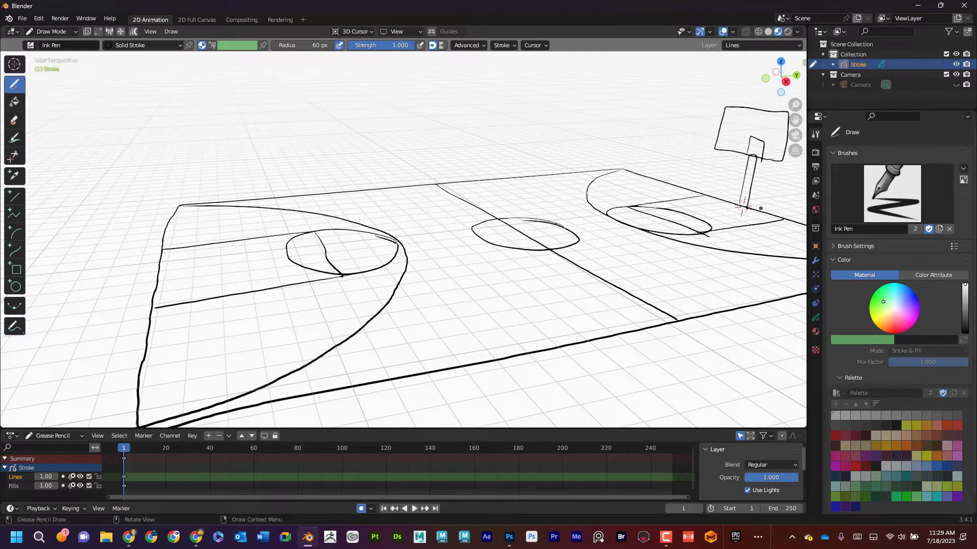
# Place the 3D cursor at the middle of the near baseline, between the key lines, in top view.
pyautogui.moveTo(750, 208); pyautogui.dragTo(751, 210, button='middle')
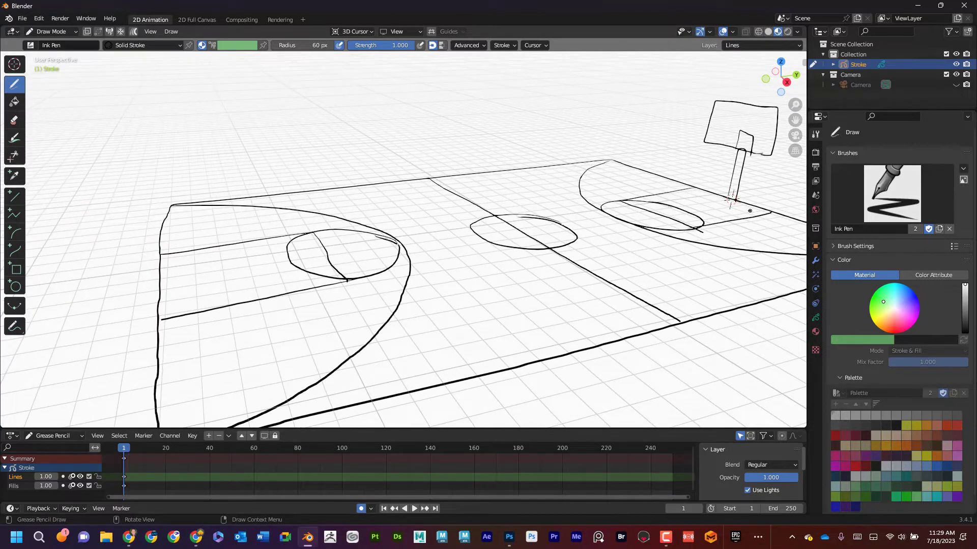
pyautogui.press('KP_7')
pyautogui.scroll(-5, 580, 203)
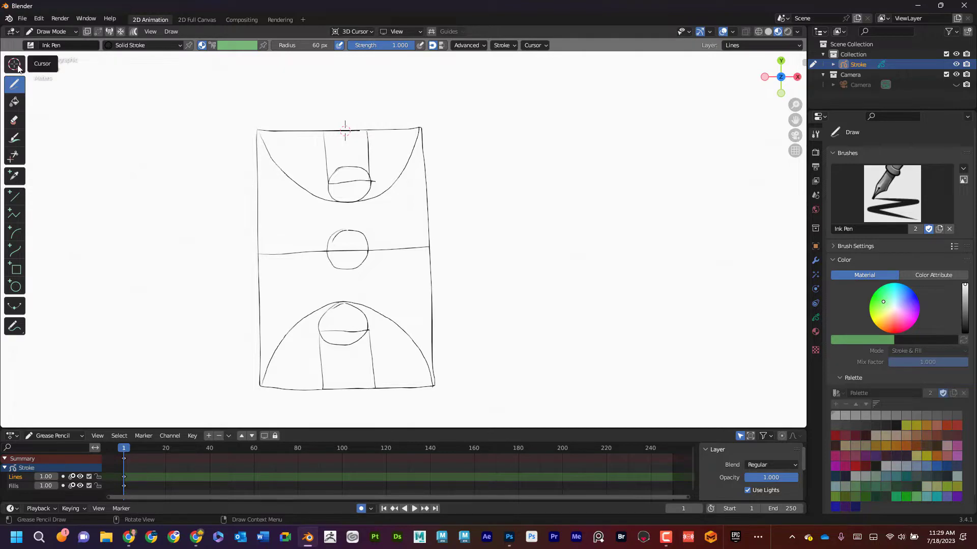
pyautogui.scroll(-1, 276, 343)
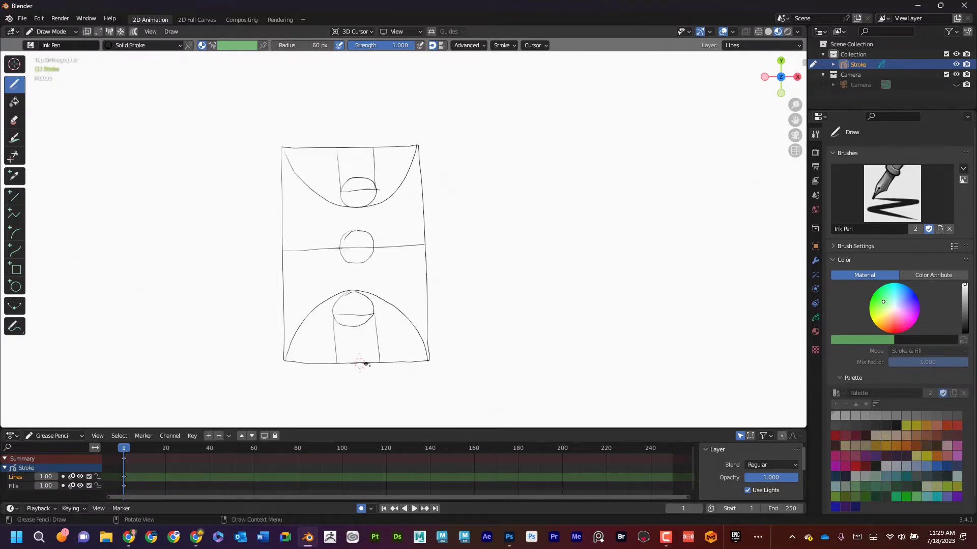
pyautogui.moveTo(438, 365); pyautogui.dragTo(464, 247, button='middle')
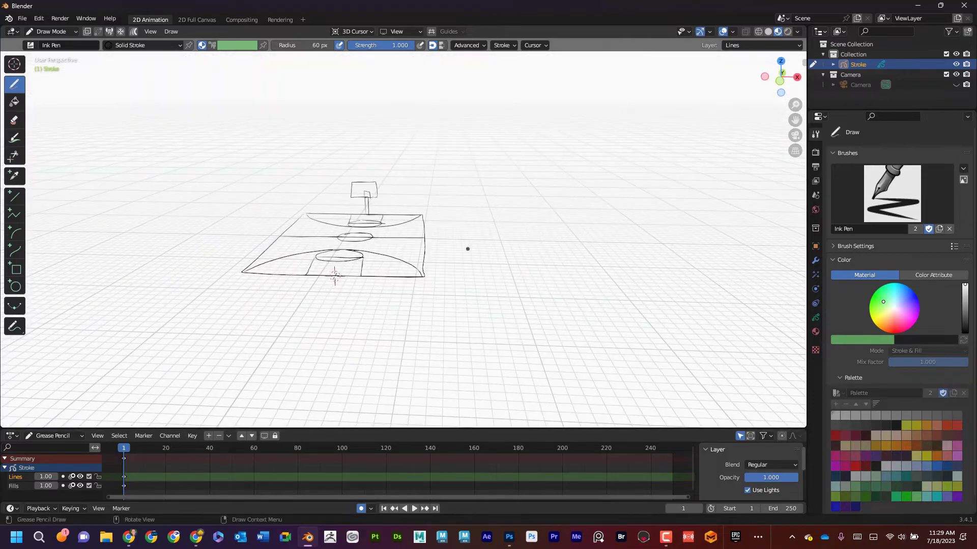
# Draw the near hoop's post in front view, tracing the far hoop's post up from the court line.
pyautogui.press('KP_7')
pyautogui.press('KP_1')
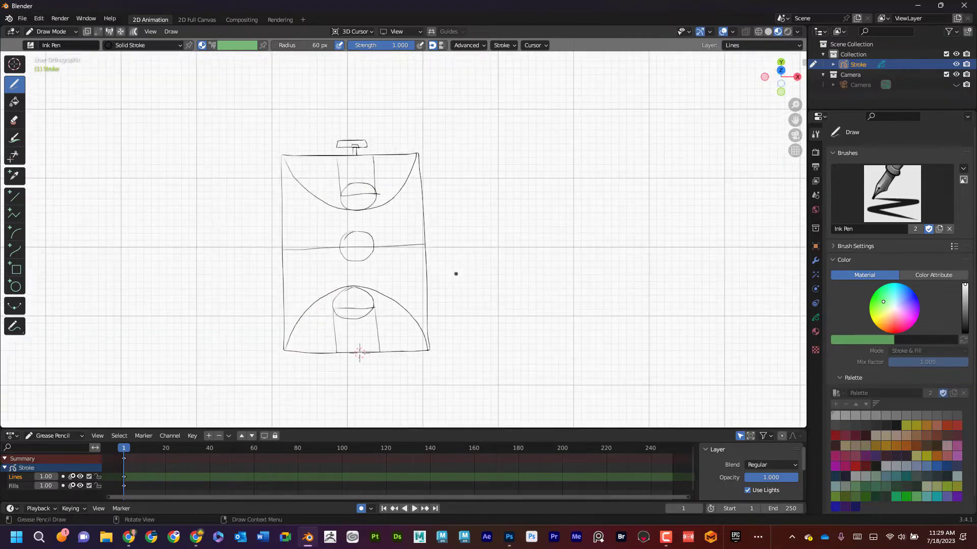
pyautogui.scroll(4, 423, 289)
pyautogui.keyDown('shift'); pyautogui.moveTo(323, 294); pyautogui.dragTo(442, 323, button='middle'); pyautogui.keyUp('shift')
pyautogui.scroll(5, 442, 323)
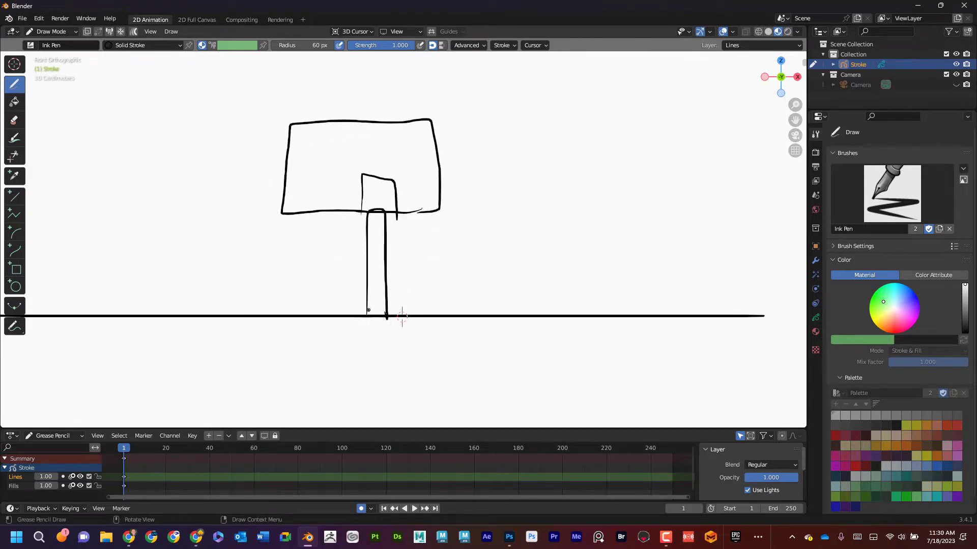
pyautogui.moveTo(367, 313); pyautogui.dragTo(366, 255)
pyautogui.moveTo(384, 220); pyautogui.dragTo(388, 310)
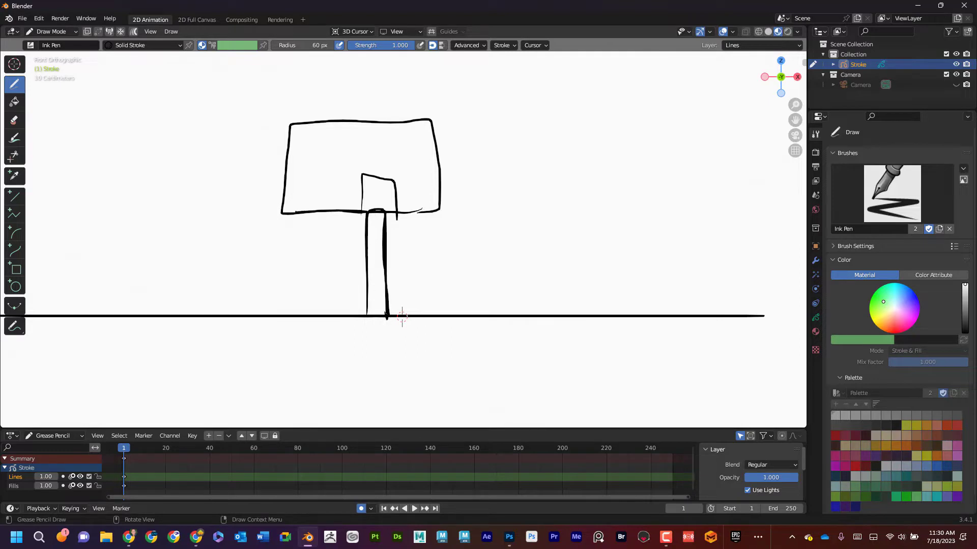
# Draw the near hoop's rectangular backboard and small inner square over the far hoop's outline.
pyautogui.moveTo(281, 185)
pyautogui.mouseDown()
pyautogui.moveTo(282, 126)
pyautogui.moveTo(432, 123)
pyautogui.moveTo(440, 203)
pyautogui.mouseUp()
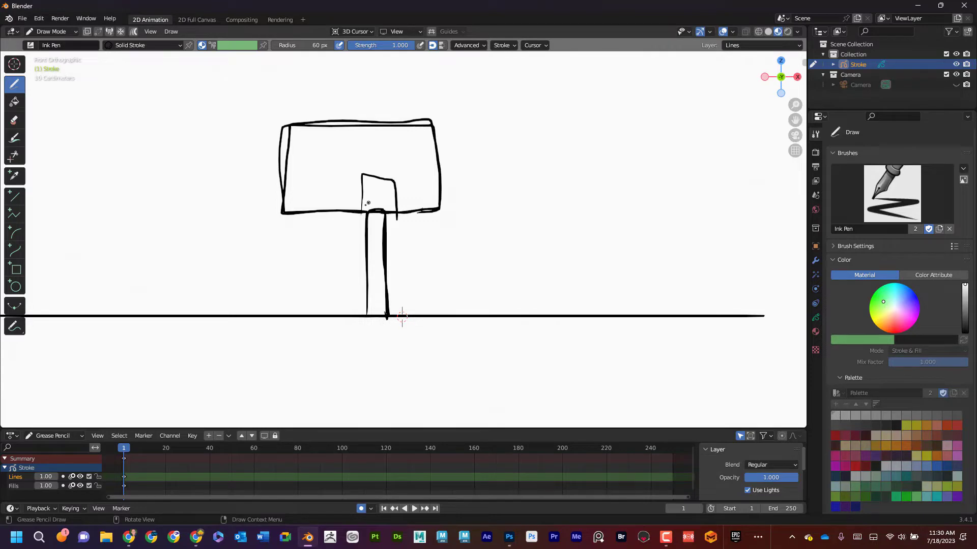
pyautogui.moveTo(360, 202); pyautogui.dragTo(395, 179)
pyautogui.moveTo(446, 216)
pyautogui.mouseDown(button='middle')
pyautogui.moveTo(353, 281)
pyautogui.moveTo(312, 279)
pyautogui.moveTo(351, 268)
pyautogui.moveTo(391, 279)
pyautogui.moveTo(380, 253)
pyautogui.moveTo(395, 253)
pyautogui.moveTo(232, 278)
pyautogui.mouseUp(button='middle')
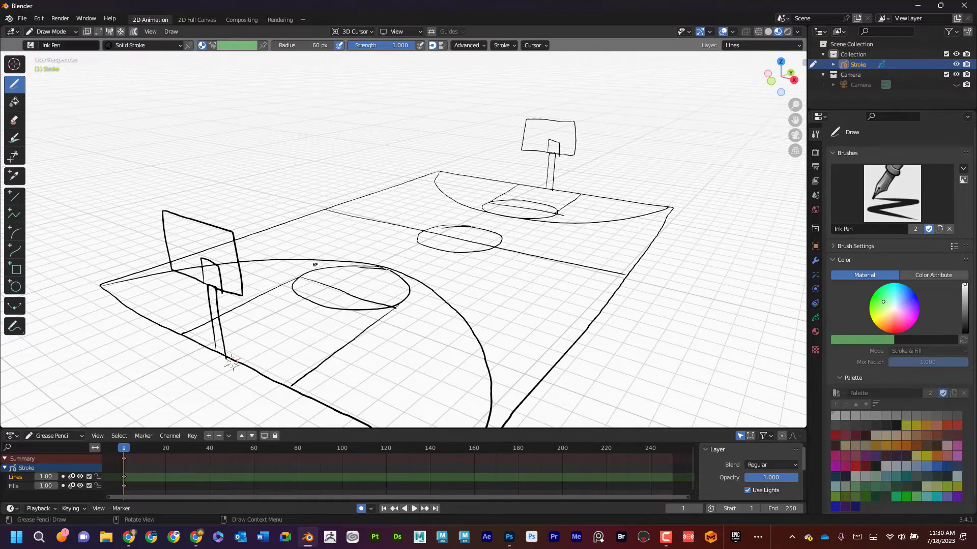
# Place the 3D cursor at rim height, where the near hoop's post meets the backboard.
pyautogui.press('KP_7')
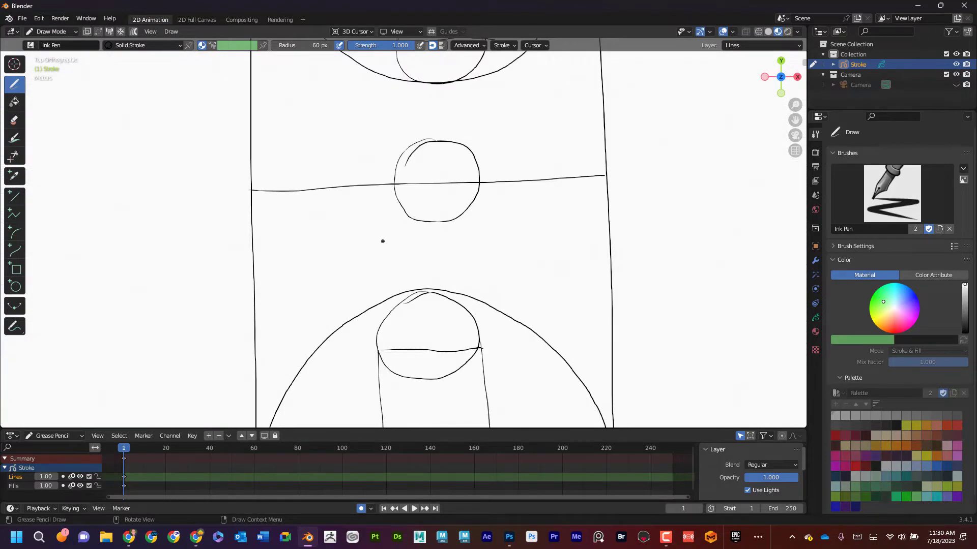
pyautogui.press('KP_1')
pyautogui.scroll(4, 435, 213)
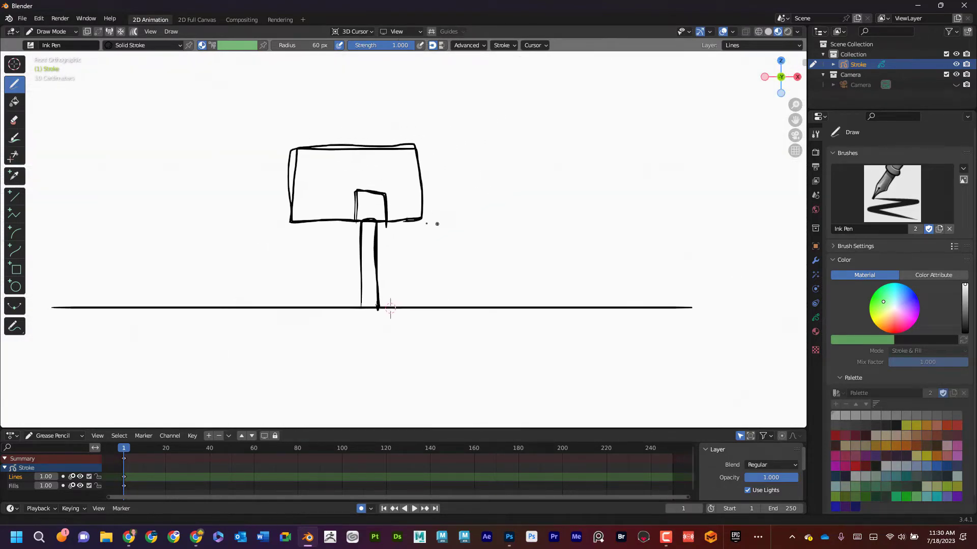
pyautogui.keyDown('shift'); pyautogui.moveTo(437, 224); pyautogui.dragTo(434, 224, button='middle'); pyautogui.keyUp('shift')
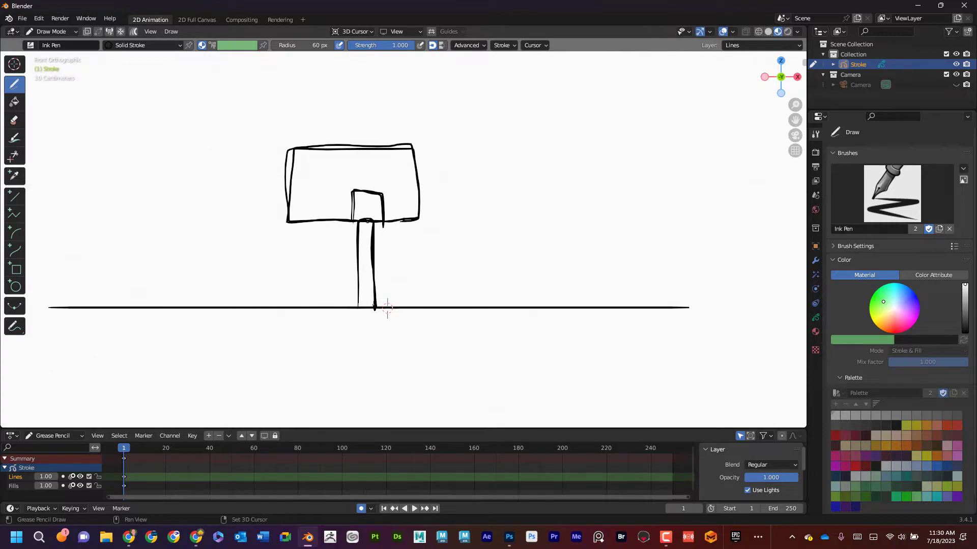
pyautogui.keyDown('shift'); pyautogui.rightClick(367, 221); pyautogui.keyUp('shift')
pyautogui.moveTo(458, 221)
pyautogui.mouseDown(button='middle')
pyautogui.moveTo(488, 216)
pyautogui.moveTo(330, 232)
pyautogui.mouseUp(button='middle')
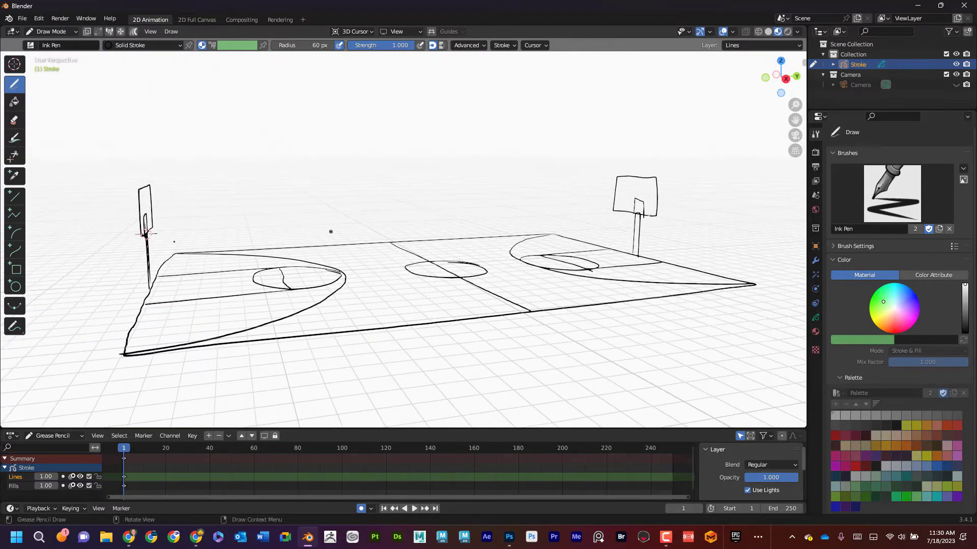
pyautogui.moveTo(183, 232); pyautogui.dragTo(173, 255, button='middle')
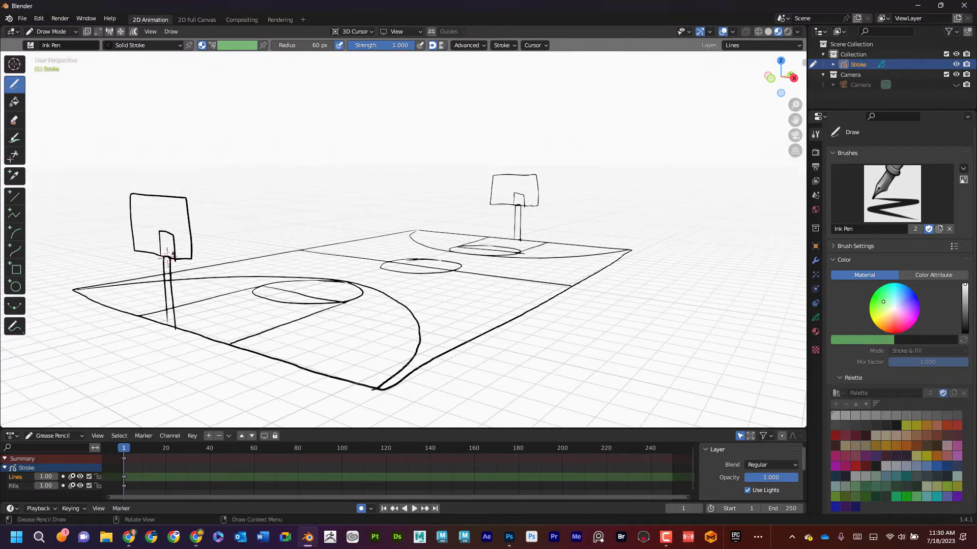
# Draw the near hoop's round rim in top view, in front of its backboard.
pyautogui.press('KP_1')
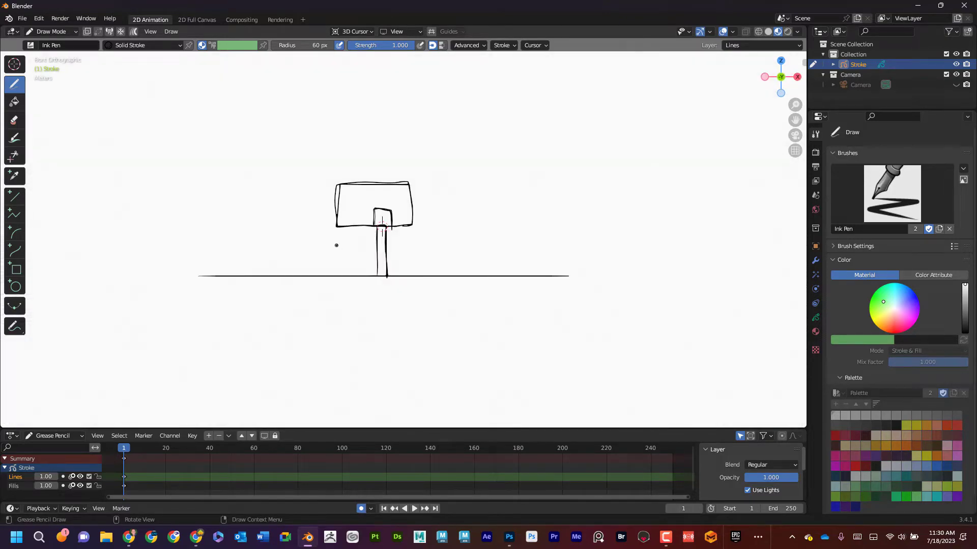
pyautogui.press('KP_7')
pyautogui.scroll(-2, 393, 273)
pyautogui.keyDown('shift'); pyautogui.moveTo(418, 283); pyautogui.dragTo(407, 167, button='middle'); pyautogui.keyUp('shift')
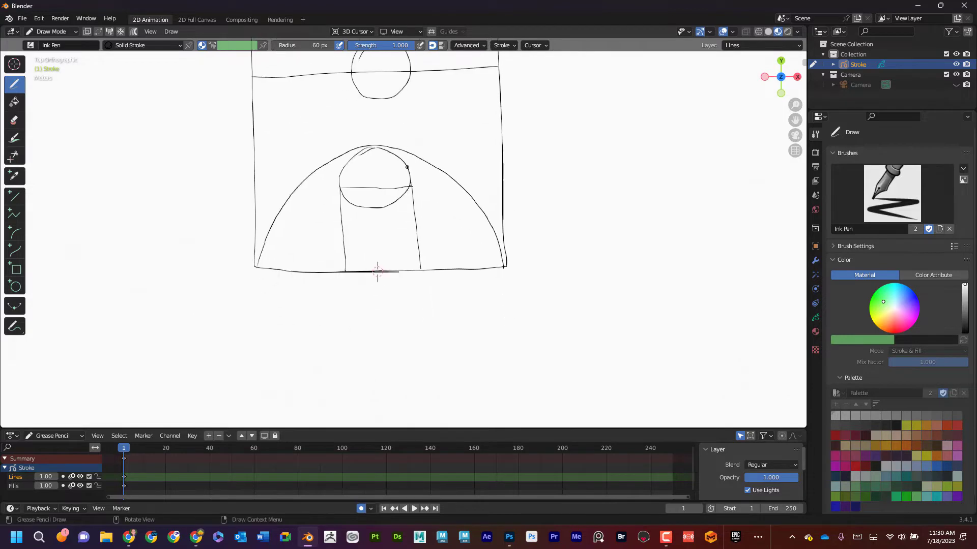
pyautogui.scroll(7, 404, 239)
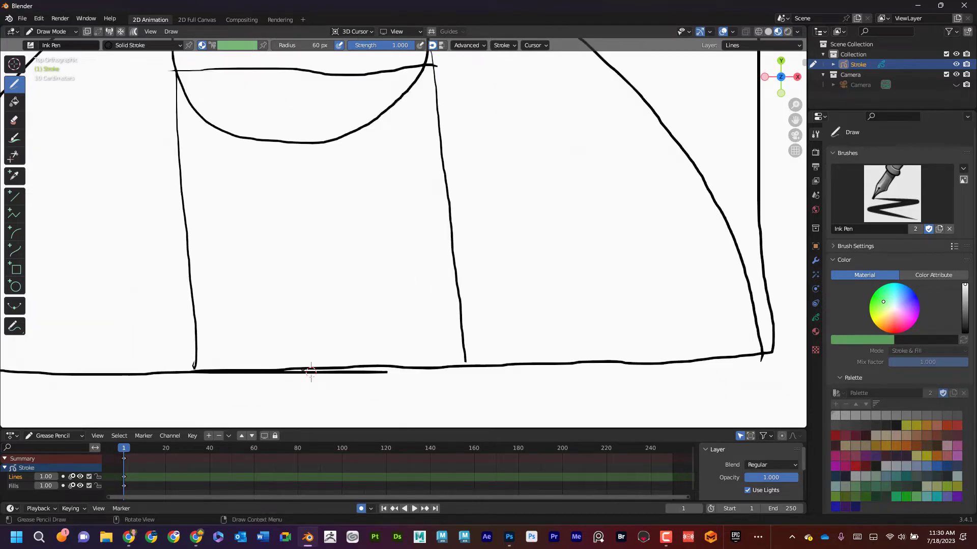
pyautogui.moveTo(292, 352)
pyautogui.mouseDown()
pyautogui.moveTo(326, 341)
pyautogui.moveTo(317, 374)
pyautogui.mouseUp()
# Draw a matching round rim in top view in front of the far hoop's backboard.
pyautogui.scroll(-3, 396, 220)
pyautogui.keyDown('shift'); pyautogui.moveTo(397, 182); pyautogui.dragTo(362, 426, button='middle'); pyautogui.keyUp('shift')
pyautogui.keyDown('shift'); pyautogui.moveTo(341, 159); pyautogui.dragTo(342, 439, button='middle'); pyautogui.keyUp('shift')
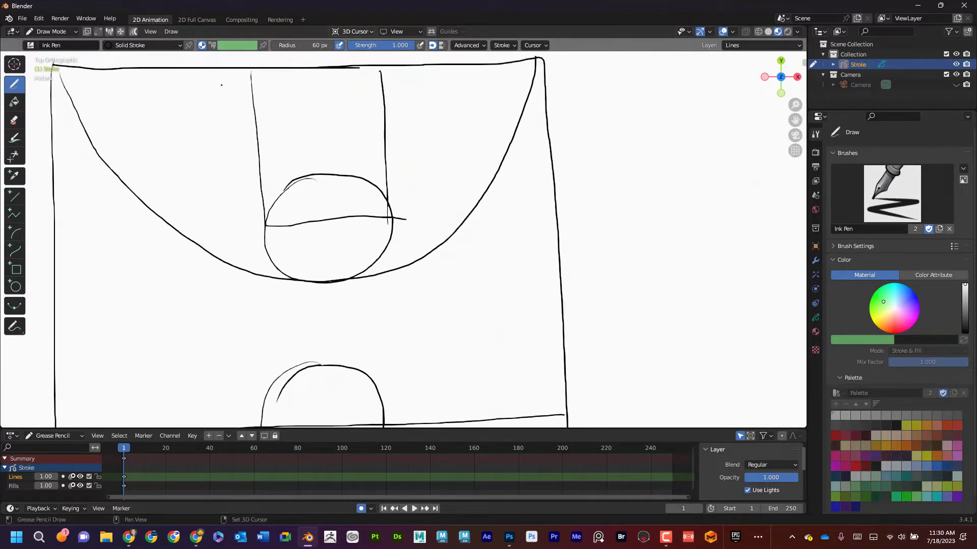
pyautogui.keyDown('shift'); pyautogui.moveTo(328, 164); pyautogui.dragTo(328, 209, button='middle'); pyautogui.keyUp('shift')
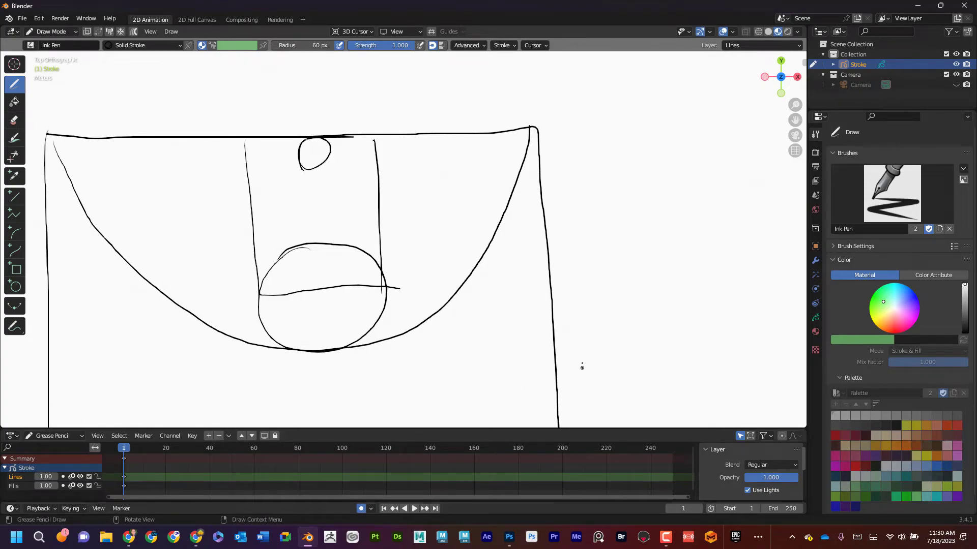
pyautogui.moveTo(582, 366)
pyautogui.mouseDown(button='middle')
pyautogui.moveTo(460, 258)
pyautogui.moveTo(431, 190)
pyautogui.moveTo(356, 196)
pyautogui.moveTo(277, 220)
pyautogui.moveTo(275, 249)
pyautogui.moveTo(219, 270)
pyautogui.moveTo(528, 264)
pyautogui.moveTo(420, 258)
pyautogui.moveTo(499, 261)
pyautogui.moveTo(513, 281)
pyautogui.mouseUp(button='middle')
pyautogui.moveTo(429, 241); pyautogui.dragTo(436, 231, button='middle')
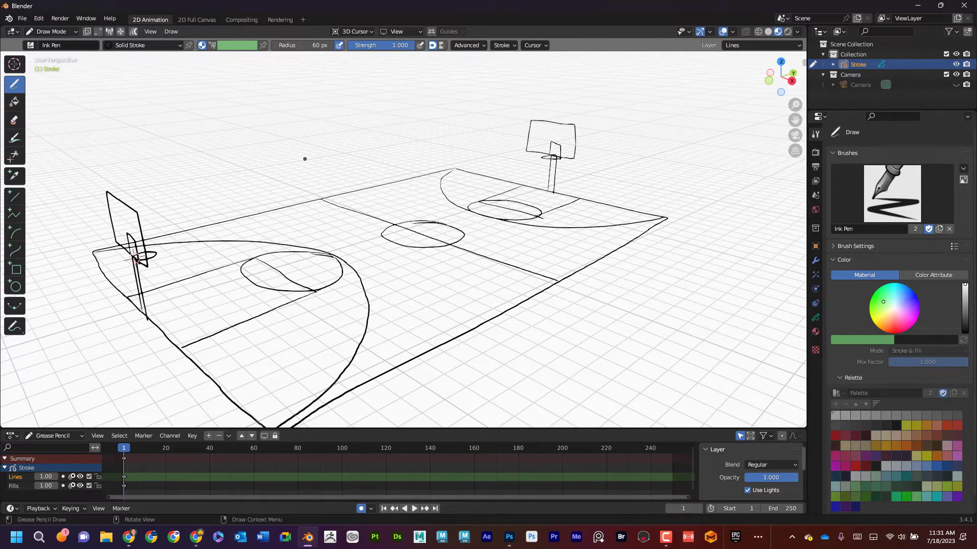
# Switch to Object Mode, deselect the stroke object and add a UV Sphere mesh.
pyautogui.click(78, 35)
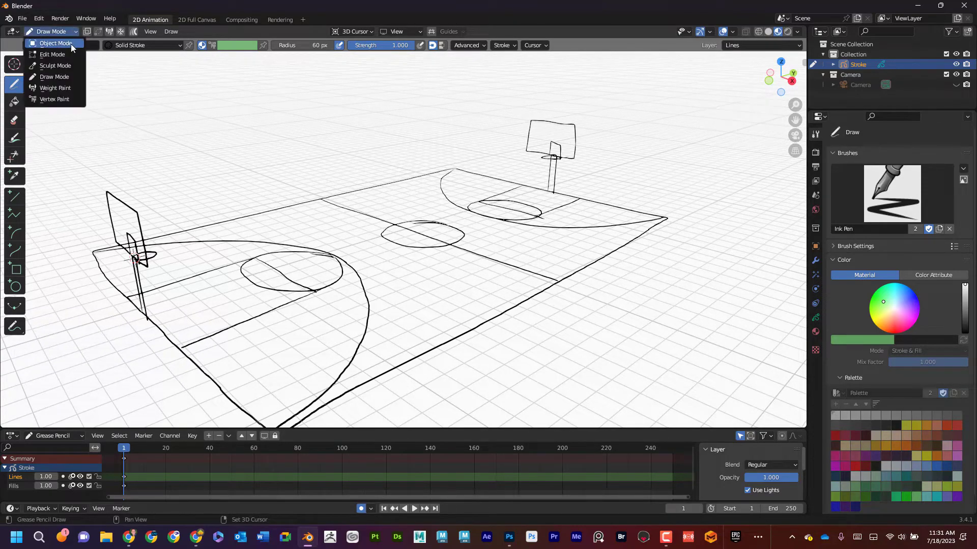
pyautogui.click(71, 44)
pyautogui.click(361, 181)
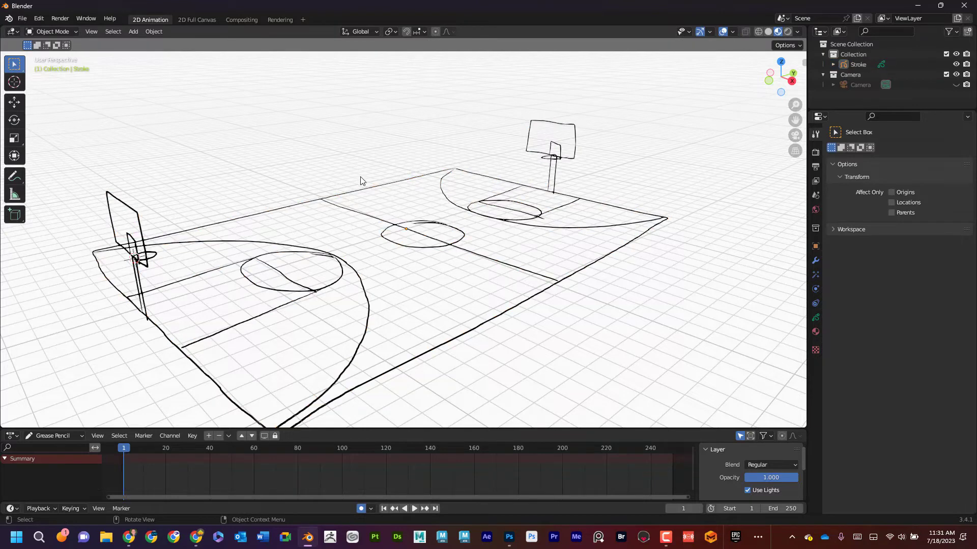
pyautogui.hotkey('shift', 'a')
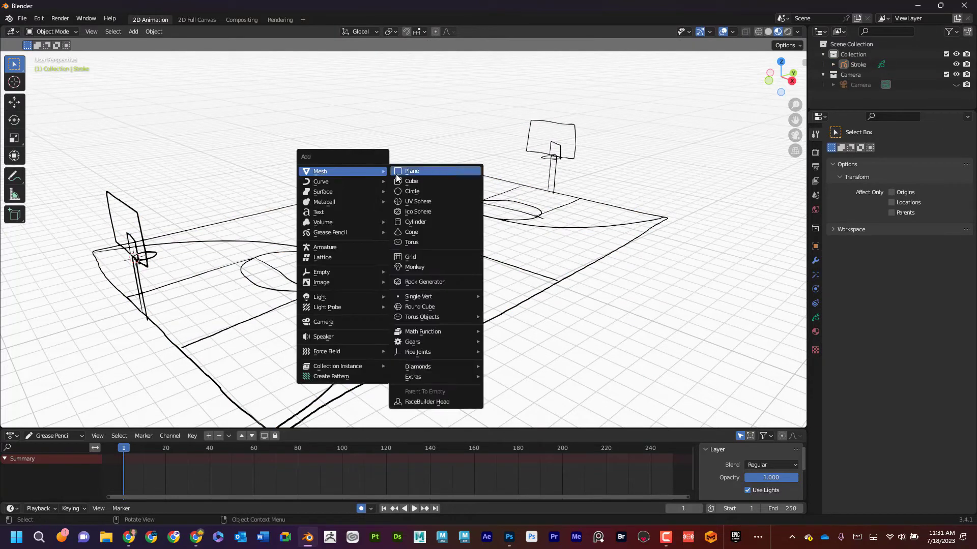
pyautogui.moveTo(335, 194)
pyautogui.moveTo(356, 172)
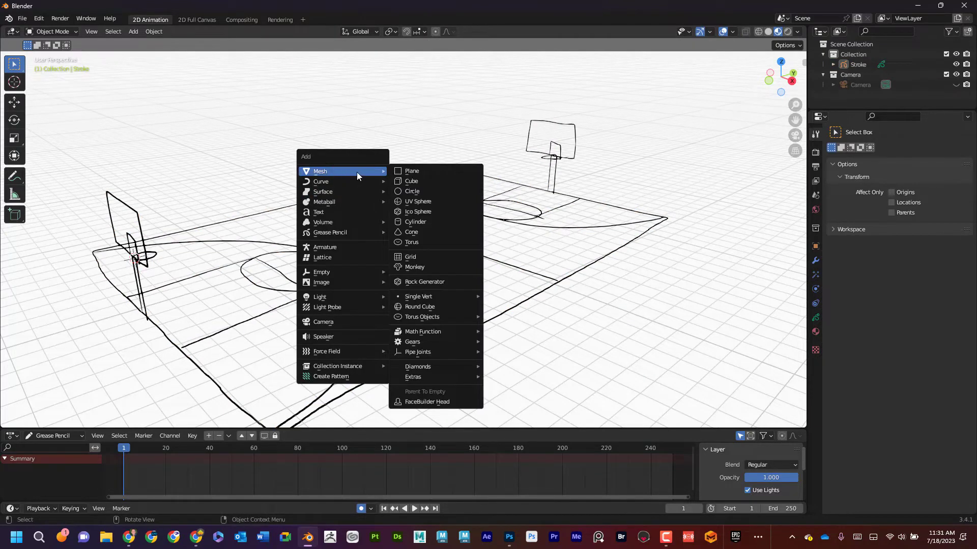
pyautogui.click(419, 202)
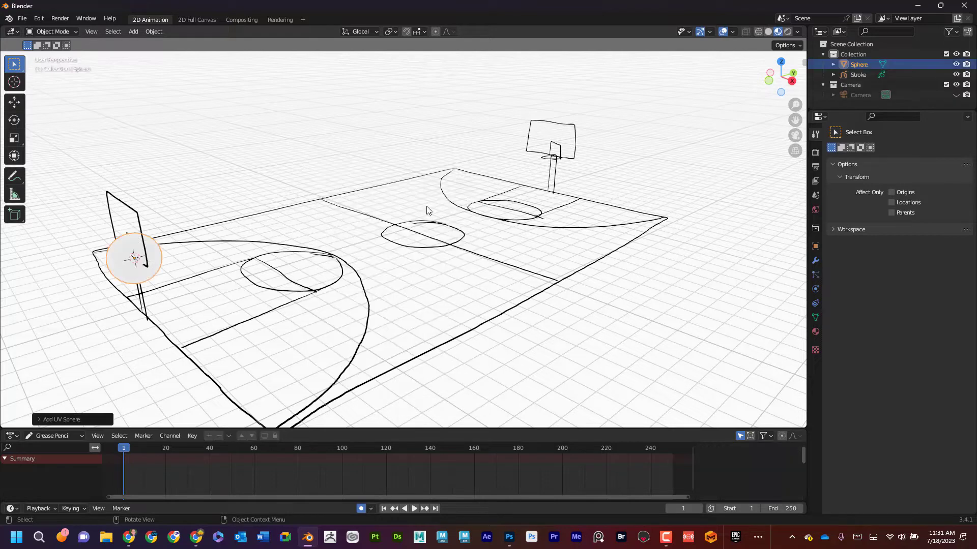
# Move the sphere along the Y axis to between the near free-throw circle and the centre circle.
pyautogui.click(15, 102)
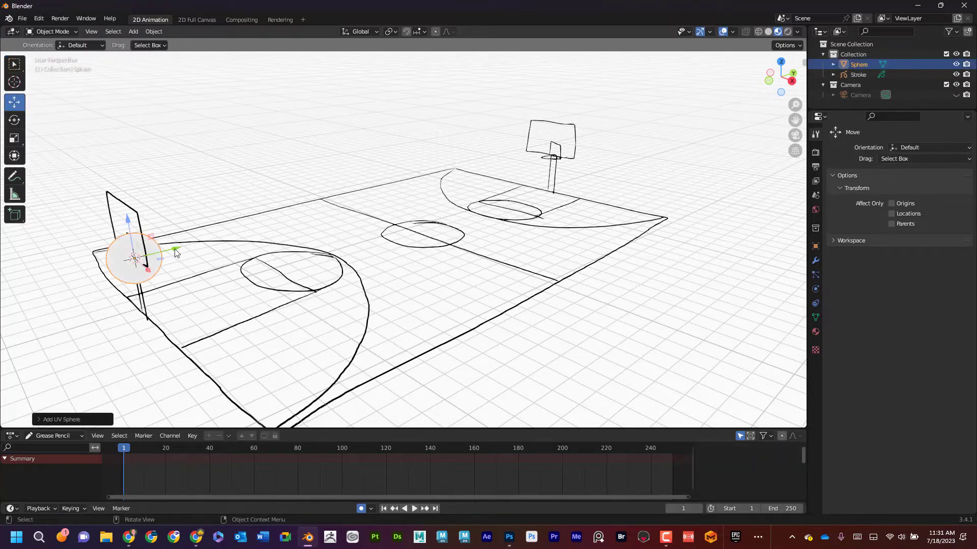
pyautogui.moveTo(176, 248); pyautogui.dragTo(353, 199)
pyautogui.moveTo(356, 201); pyautogui.dragTo(447, 224, button='middle')
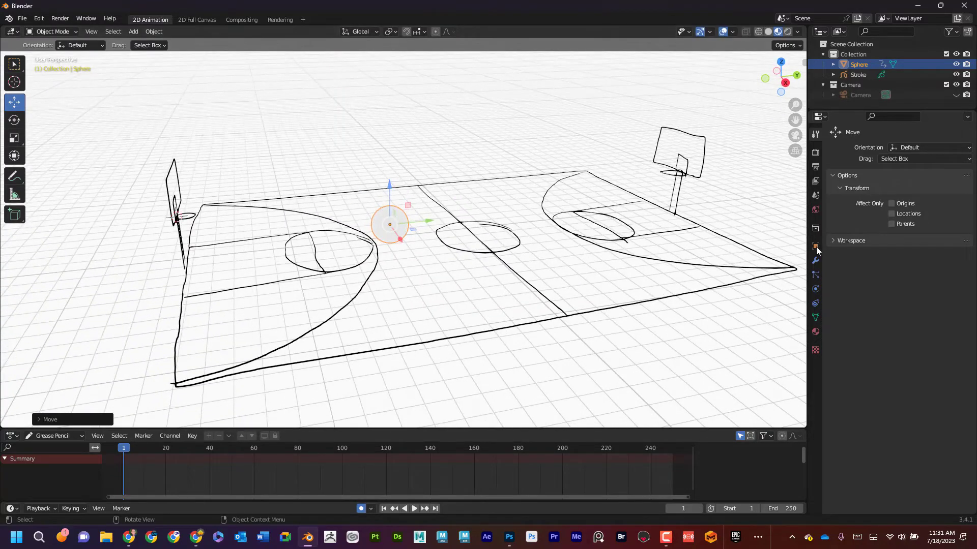
# Create a new material for the sphere.
pyautogui.click(815, 333)
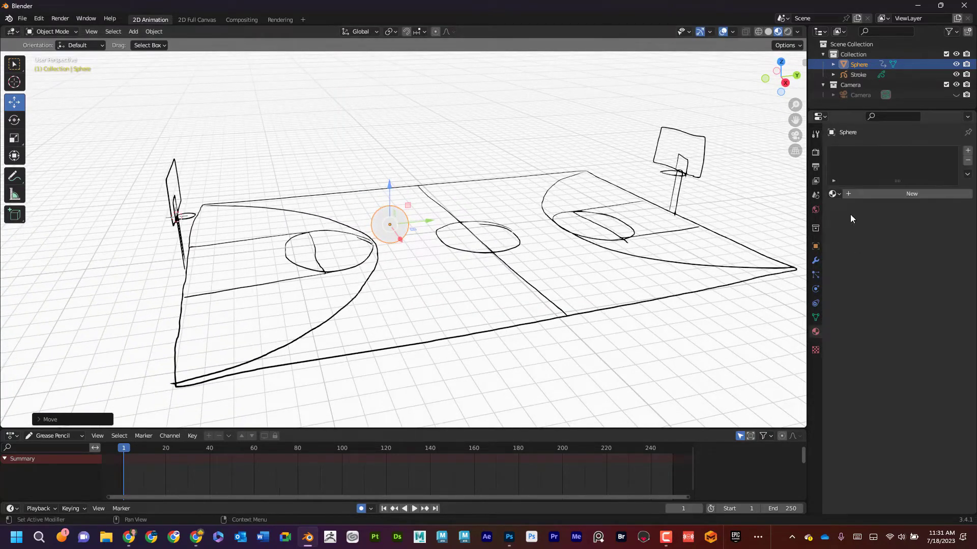
pyautogui.click(889, 192)
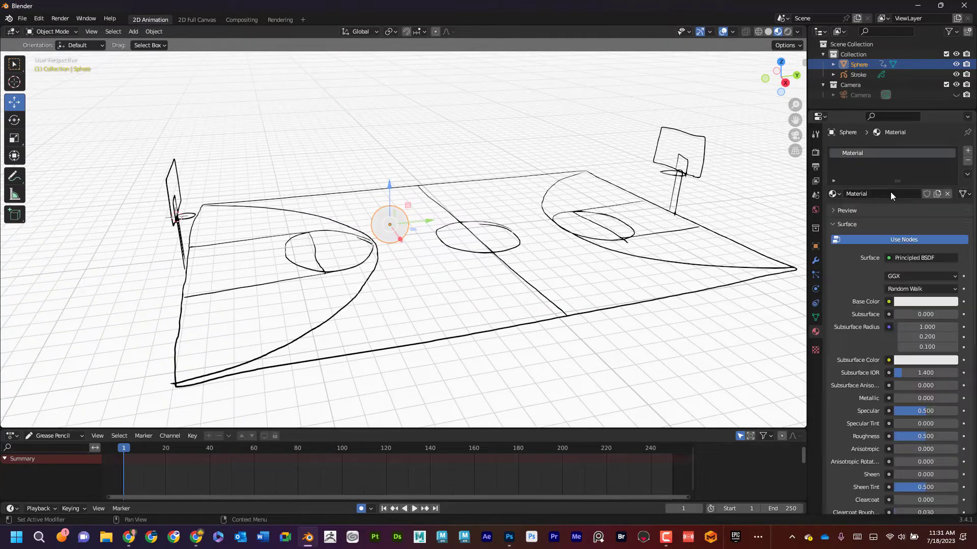
# Set the sphere material's Base Color to orange with hue 0.026, saturation 0.969 and value 0.800, and deselect the sphere.
pyautogui.click(923, 304)
pyautogui.moveTo(910, 213); pyautogui.dragTo(900, 214)
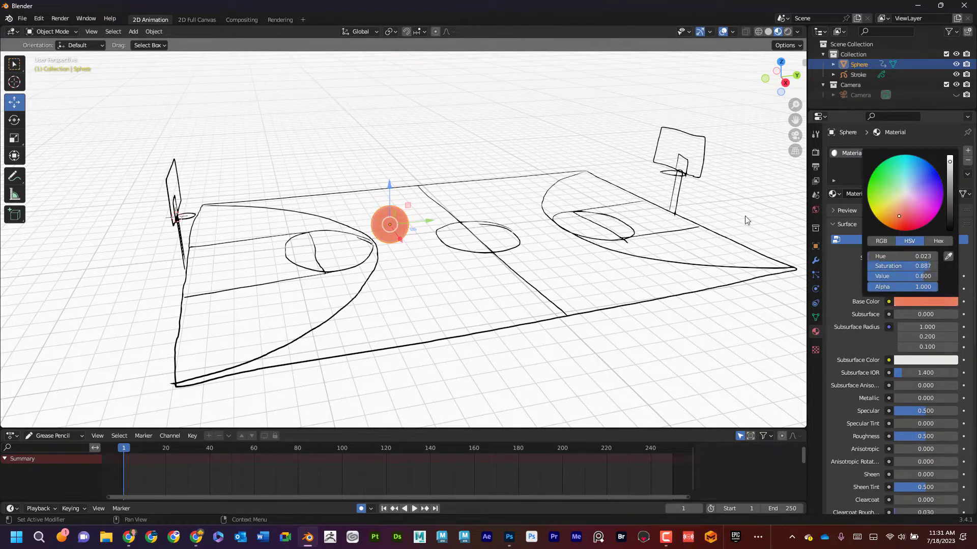
pyautogui.click(920, 303)
pyautogui.moveTo(898, 218); pyautogui.dragTo(895, 221)
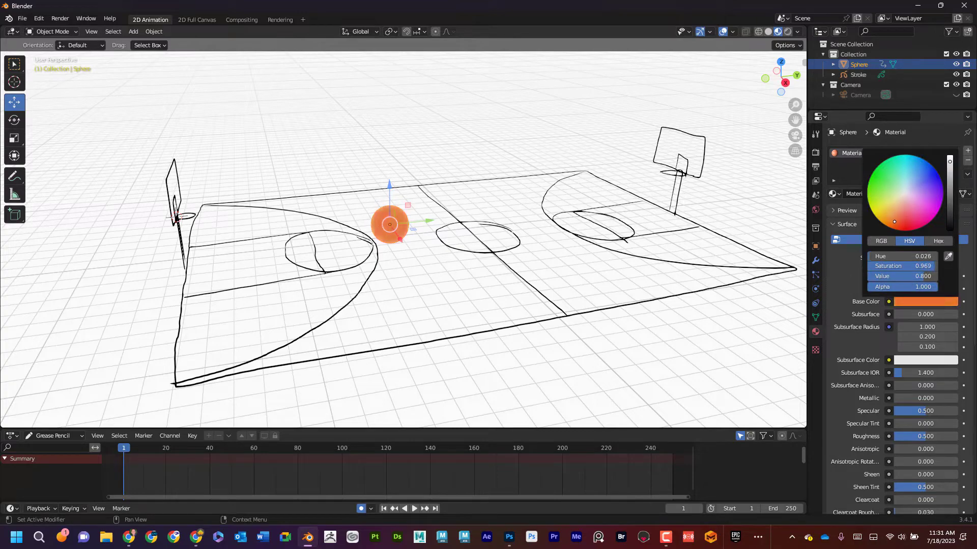
pyautogui.click(395, 281)
pyautogui.scroll(5, 403, 277)
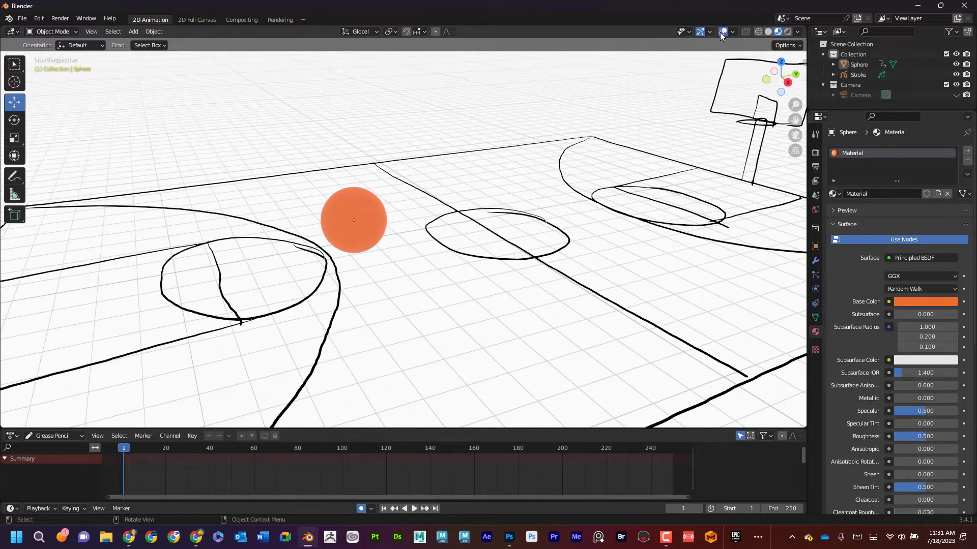
# Select the sphere, compare it in solid and material preview shading, and scale it down slightly.
pyautogui.click(350, 223)
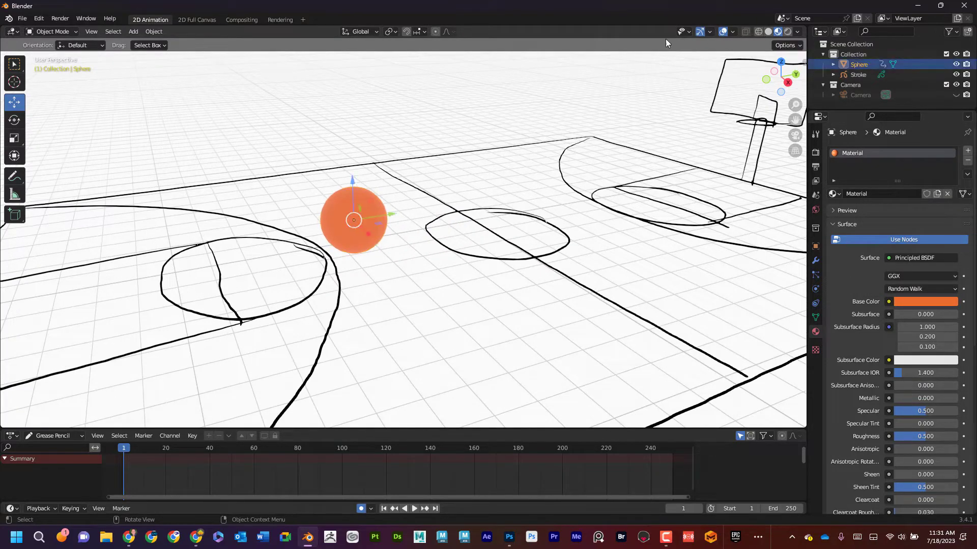
pyautogui.click(767, 32)
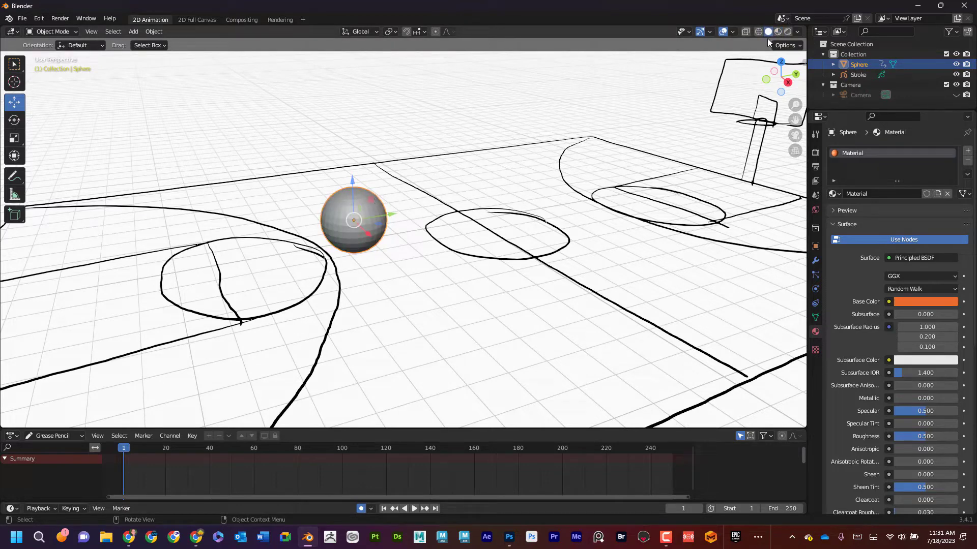
pyautogui.click(780, 32)
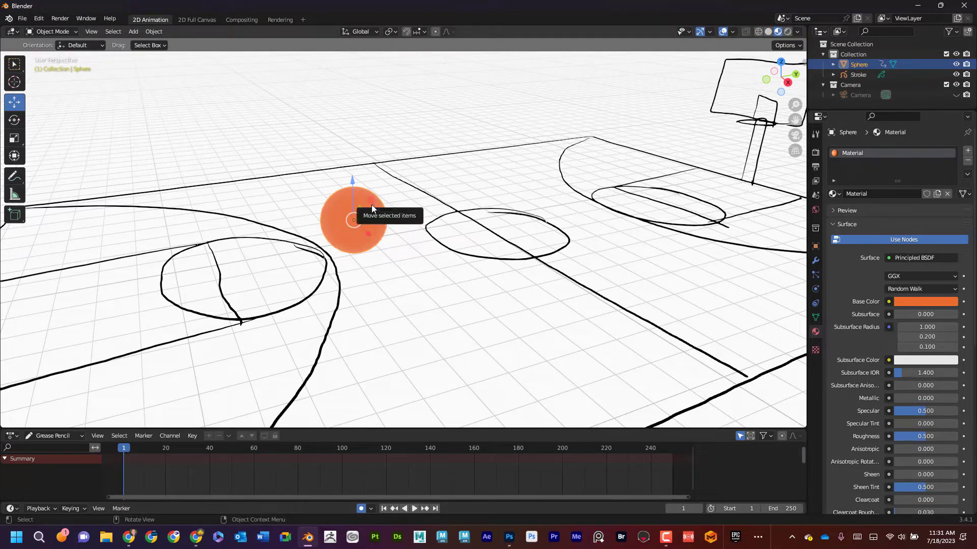
pyautogui.press('s')
pyautogui.click(486, 192)
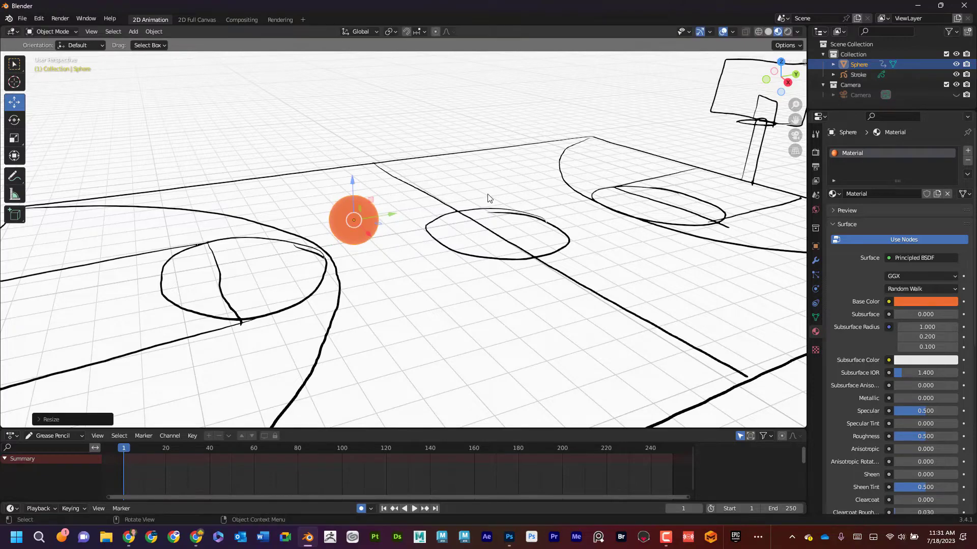
pyautogui.rightClick(499, 214)
# Move the sphere along the X and Y axes onto the open floor between the near three-point arc and the half-court line.
pyautogui.moveTo(469, 162); pyautogui.dragTo(484, 246, button='middle')
pyautogui.press('g')
pyautogui.press('x')
pyautogui.click(535, 227)
pyautogui.moveTo(535, 227); pyautogui.dragTo(549, 242, button='middle')
pyautogui.press('g')
pyautogui.press('y')
pyautogui.moveTo(604, 239); pyautogui.dragTo(612, 239)
# Frame the sphere closely, select the Grease Pencil stroke object and switch it to Draw Mode.
pyautogui.keyDown('shift'); pyautogui.moveTo(612, 240); pyautogui.dragTo(440, 229, button='middle'); pyautogui.keyUp('shift')
pyautogui.keyDown('shift'); pyautogui.moveTo(452, 262); pyautogui.dragTo(473, 407, button='middle'); pyautogui.keyUp('shift')
pyautogui.scroll(6, 438, 292)
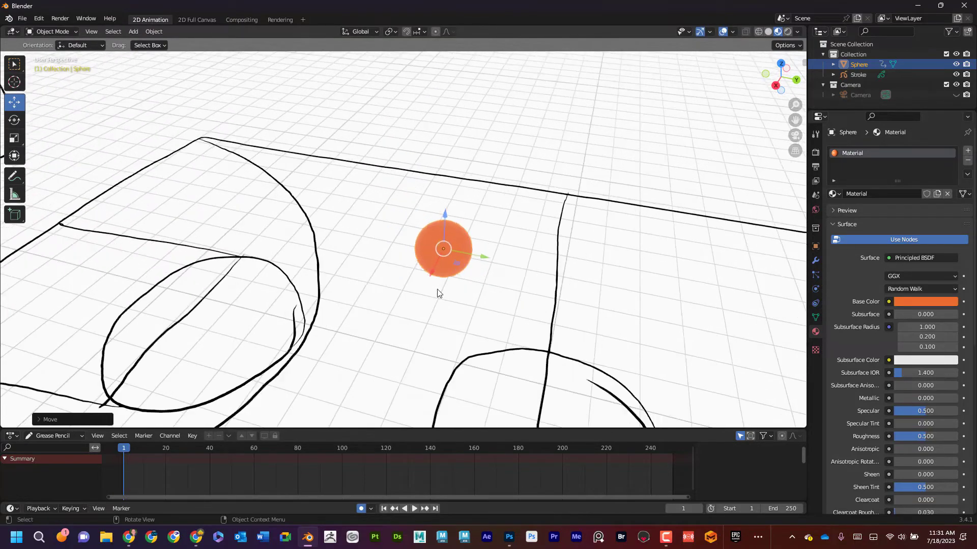
pyautogui.keyDown('shift'); pyautogui.moveTo(522, 288); pyautogui.dragTo(138, 304, button='middle'); pyautogui.keyUp('shift')
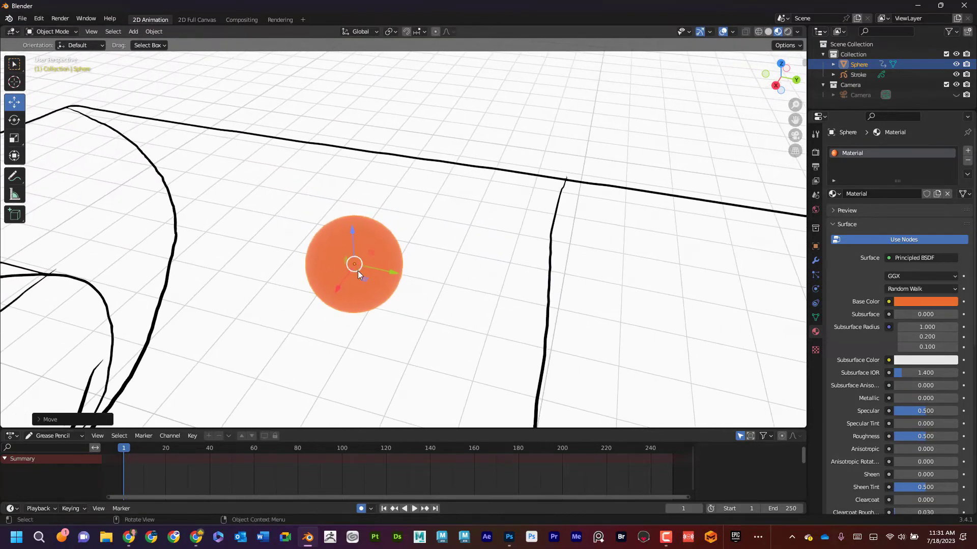
pyautogui.moveTo(358, 270); pyautogui.dragTo(355, 249, button='middle')
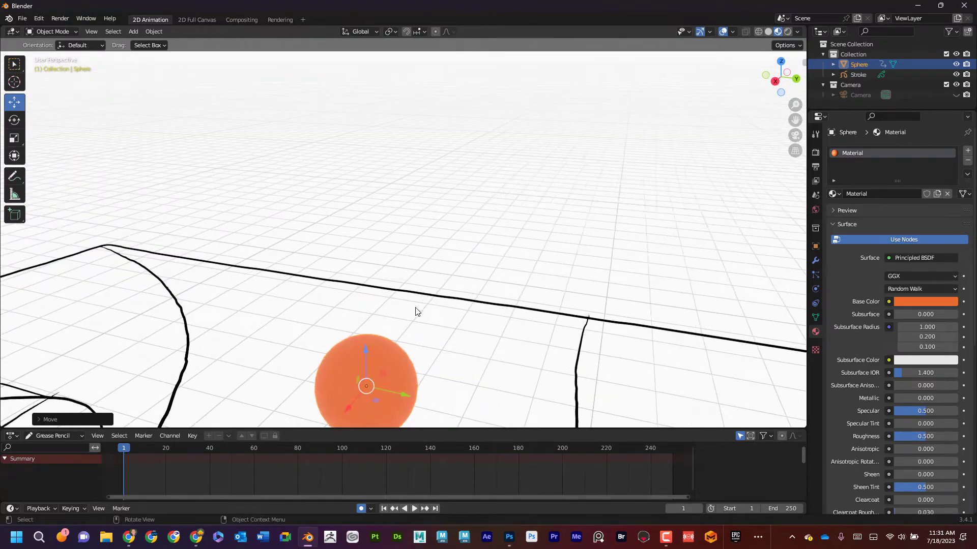
pyautogui.press('KP_Decimal')
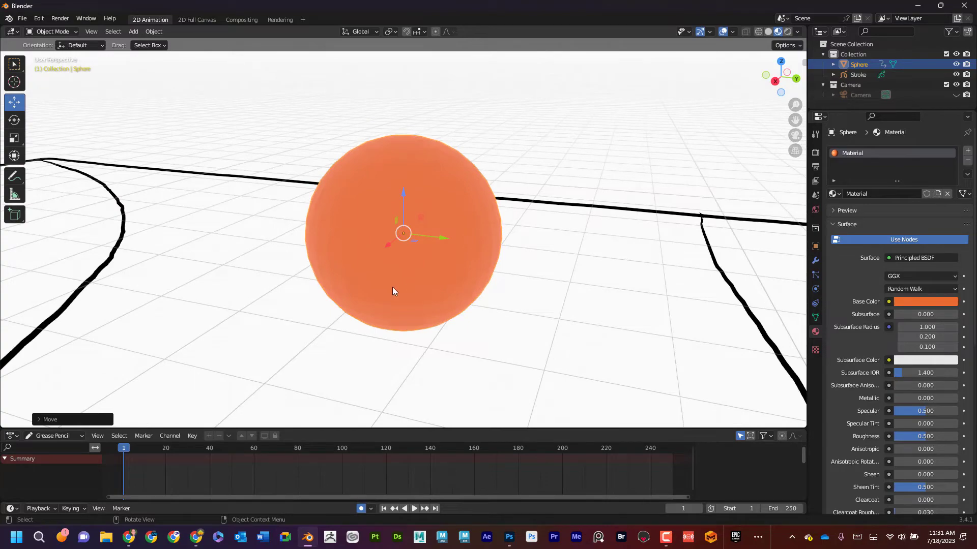
pyautogui.moveTo(392, 292)
pyautogui.mouseDown(button='middle')
pyautogui.moveTo(447, 290)
pyautogui.moveTo(388, 296)
pyautogui.mouseUp(button='middle')
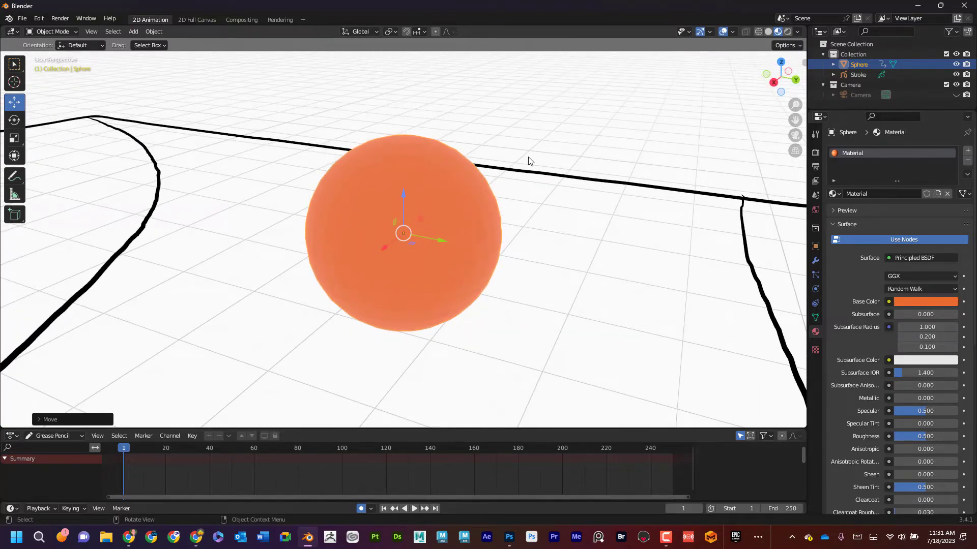
pyautogui.click(858, 74)
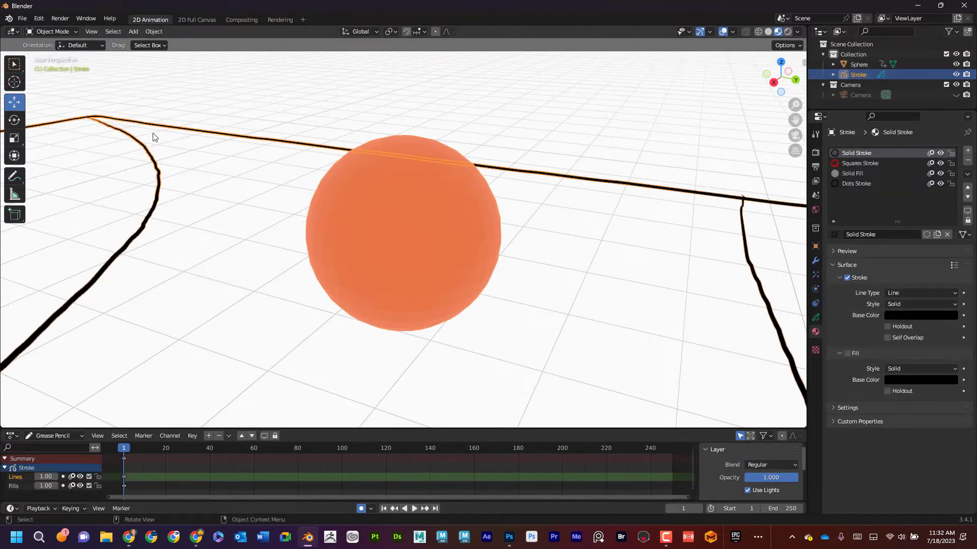
pyautogui.click(70, 31)
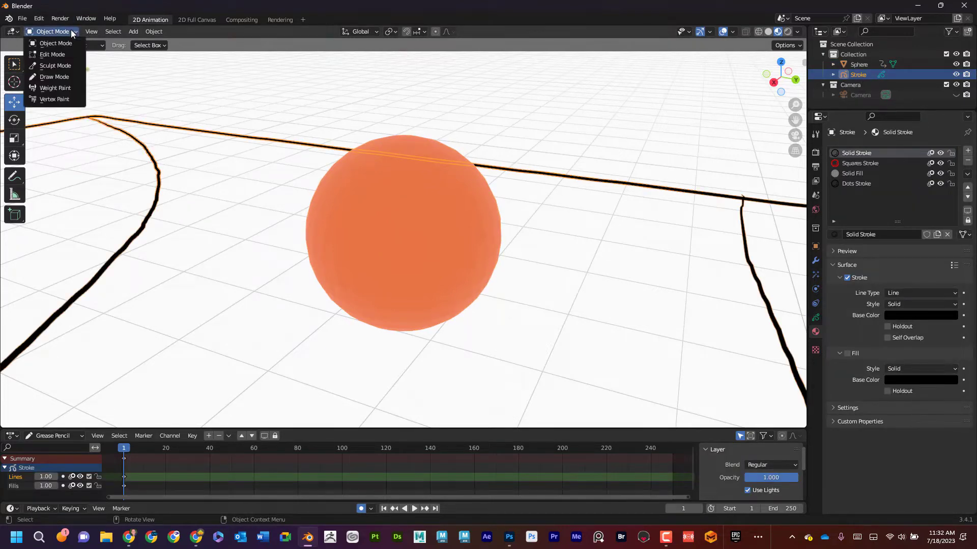
pyautogui.click(55, 77)
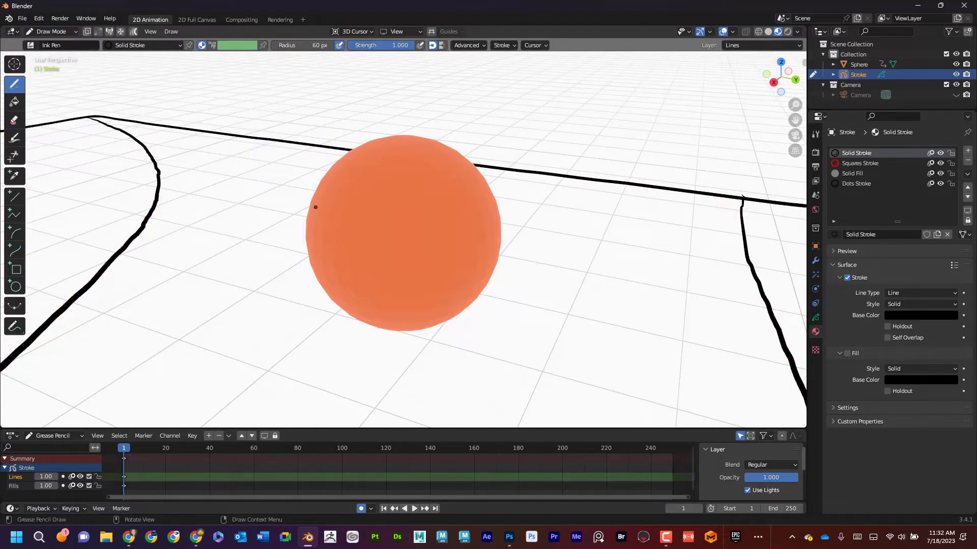
# Set the stroke placement to Surface with an offset of 0.01.
pyautogui.click(352, 32)
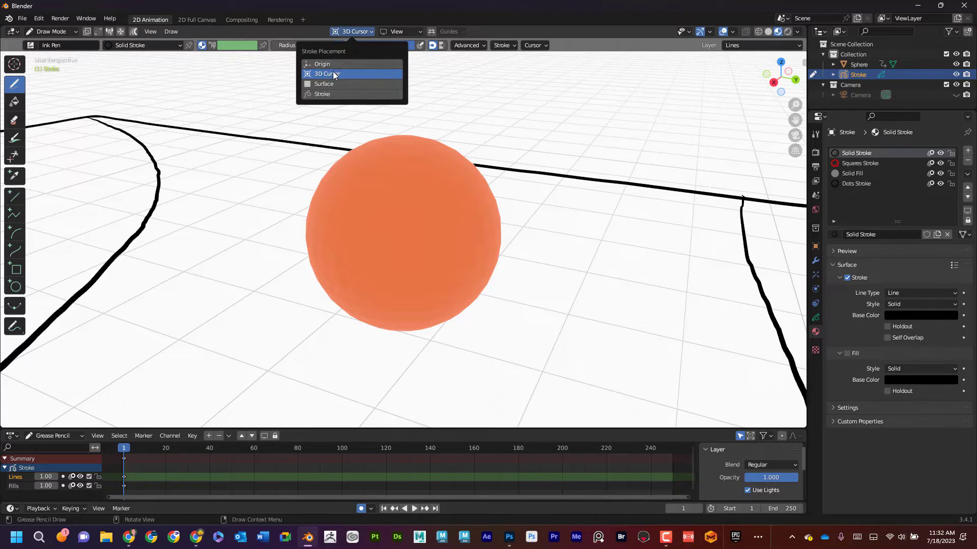
pyautogui.click(325, 84)
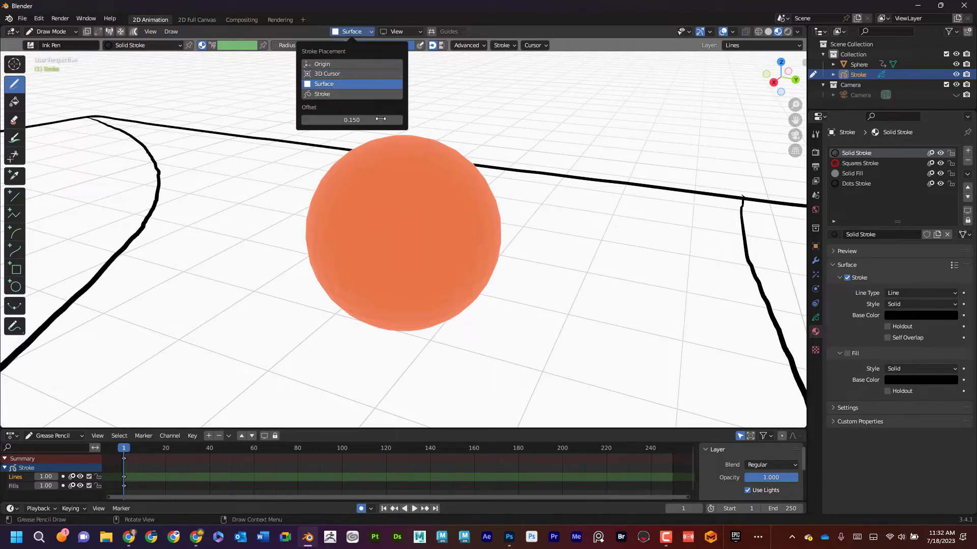
pyautogui.click(351, 32)
pyautogui.click(360, 119)
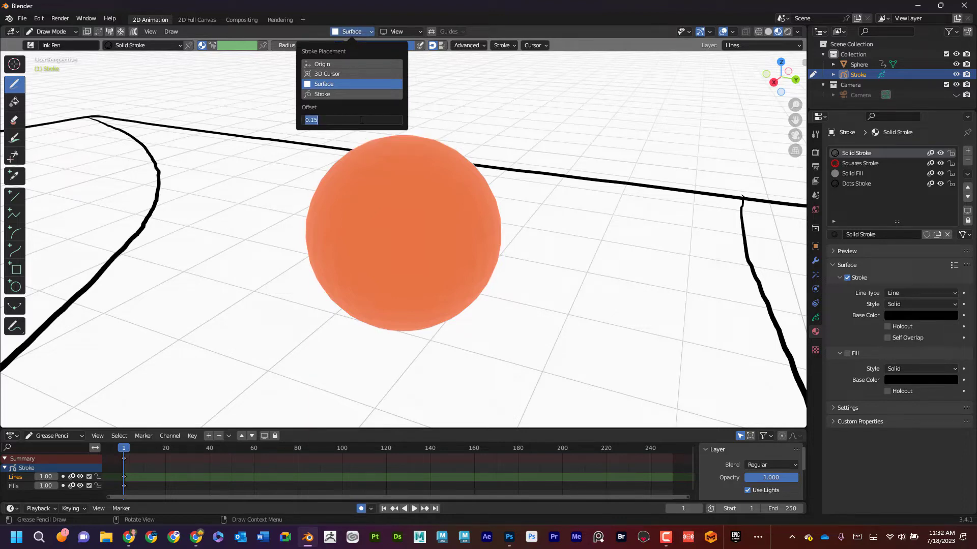
pyautogui.press('BackSpace')
pyautogui.write('.01')
pyautogui.press('Return')
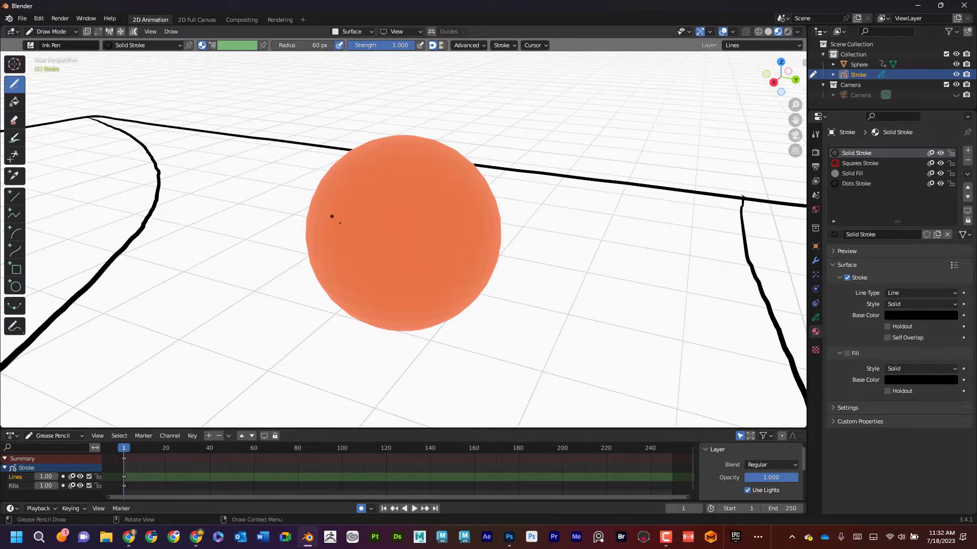
# Write "B-BALL" by hand across the upper front of the sphere with the Ink Pen.
pyautogui.moveTo(321, 235)
pyautogui.mouseDown()
pyautogui.moveTo(335, 275)
pyautogui.moveTo(328, 239)
pyautogui.moveTo(350, 210)
pyautogui.moveTo(356, 257)
pyautogui.moveTo(378, 226)
pyautogui.mouseUp()
pyautogui.moveTo(395, 193); pyautogui.dragTo(406, 243)
pyautogui.moveTo(392, 193)
pyautogui.mouseDown()
pyautogui.moveTo(419, 216)
pyautogui.moveTo(407, 243)
pyautogui.moveTo(454, 235)
pyautogui.moveTo(432, 207)
pyautogui.moveTo(468, 219)
pyautogui.mouseUp()
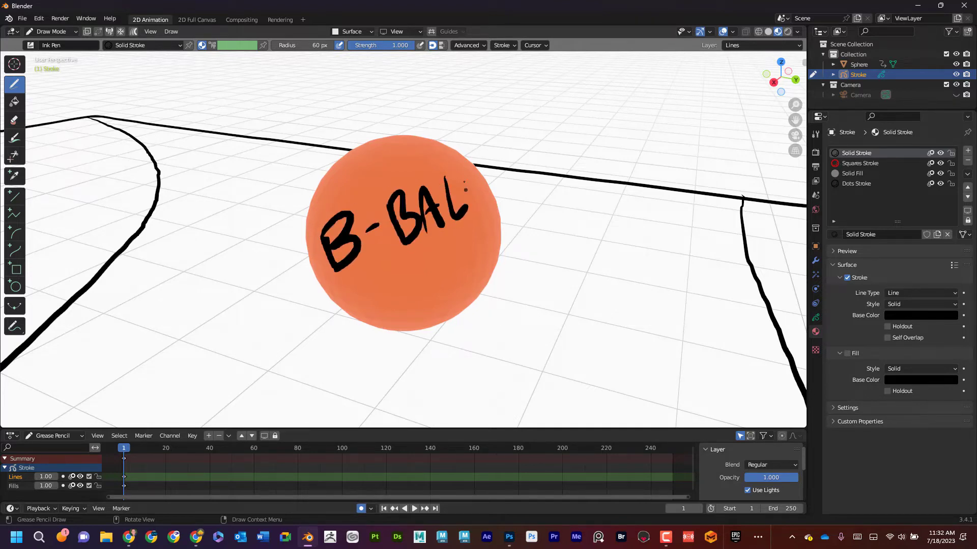
pyautogui.moveTo(461, 172); pyautogui.dragTo(488, 201)
pyautogui.click(493, 194)
pyautogui.moveTo(536, 283)
pyautogui.mouseDown(button='middle')
pyautogui.moveTo(578, 297)
pyautogui.moveTo(627, 285)
pyautogui.moveTo(670, 316)
pyautogui.moveTo(635, 326)
pyautogui.moveTo(541, 290)
pyautogui.moveTo(414, 299)
pyautogui.moveTo(490, 304)
pyautogui.moveTo(617, 288)
pyautogui.moveTo(521, 297)
pyautogui.moveTo(545, 290)
pyautogui.moveTo(519, 271)
pyautogui.mouseUp(button='middle')
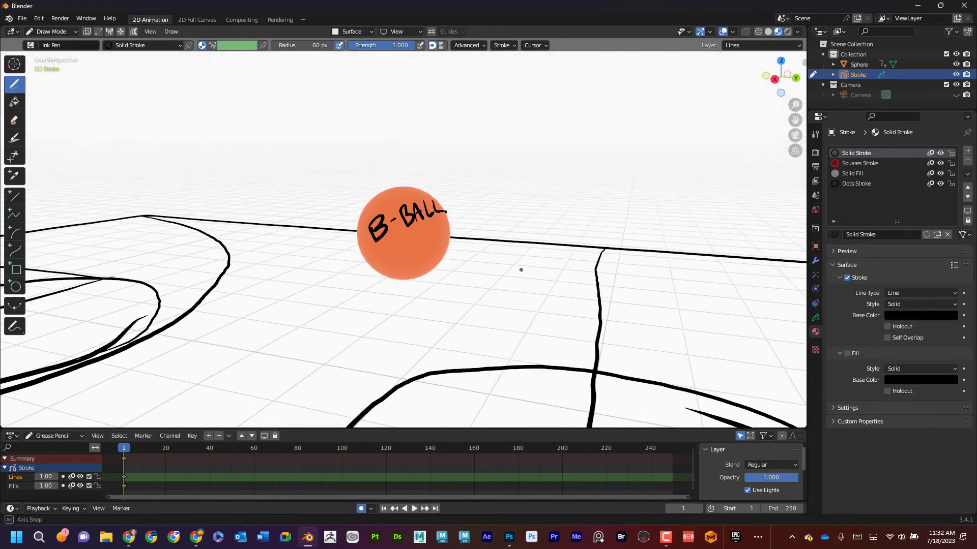
# Try to move the lettering and the sphere together in Edit Mode with both objects selected, and undo the last action.
pyautogui.press('Tab')
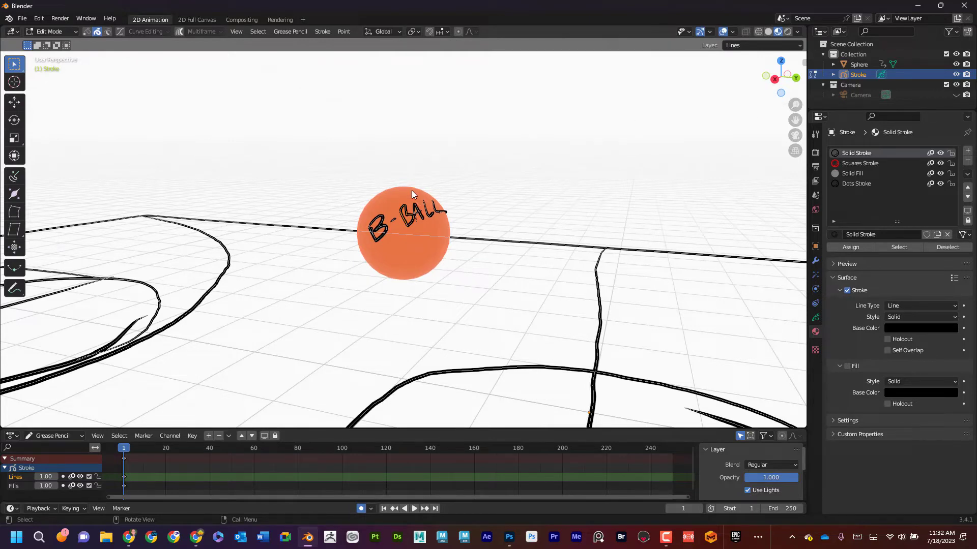
pyautogui.moveTo(412, 194); pyautogui.dragTo(420, 210)
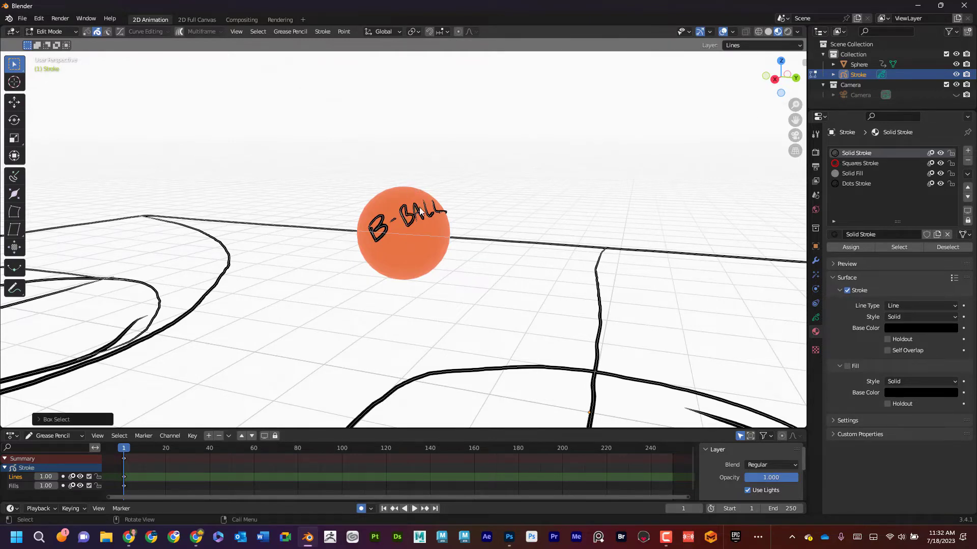
pyautogui.click(859, 64)
pyautogui.keyDown('ctrl'); pyautogui.click(859, 73); pyautogui.keyUp('ctrl')
pyautogui.click(15, 102)
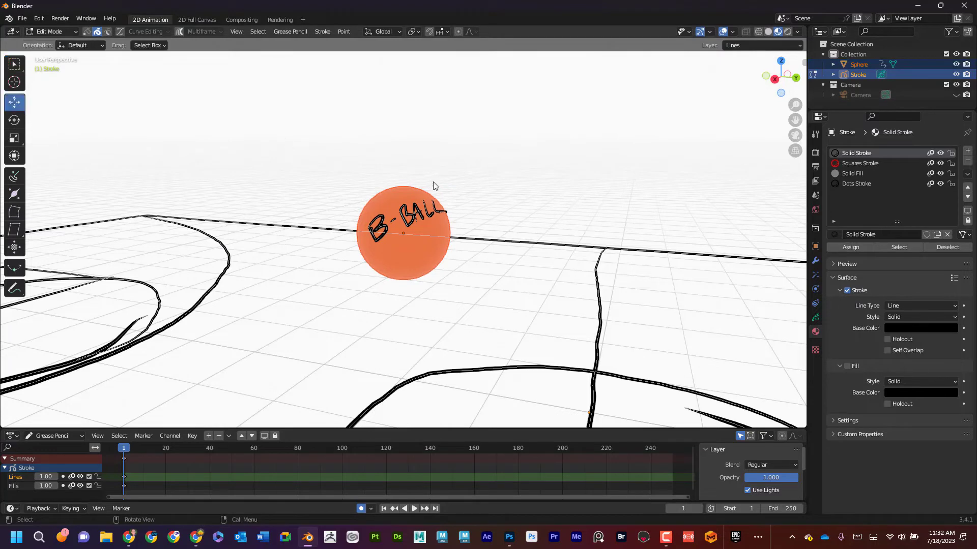
pyautogui.moveTo(405, 192)
pyautogui.mouseDown()
pyautogui.moveTo(405, 151)
pyautogui.moveTo(428, 157)
pyautogui.mouseUp()
pyautogui.hotkey('ctrl', 'z')
# Select only the stroke object, try moving its B-BALL lettering upward in Edit Mode, and undo the moves.
pyautogui.click(858, 75)
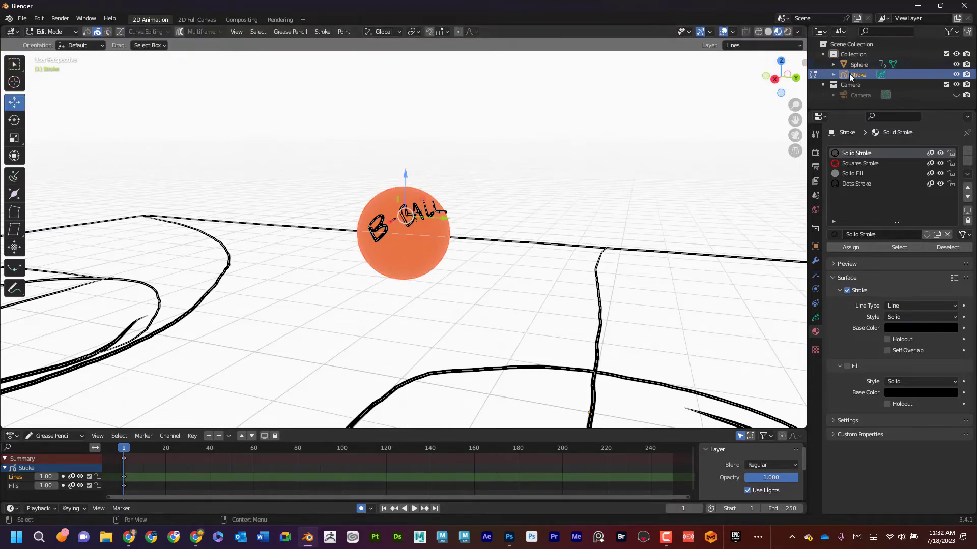
pyautogui.moveTo(321, 155)
pyautogui.mouseDown()
pyautogui.moveTo(460, 243)
pyautogui.moveTo(481, 224)
pyautogui.mouseUp()
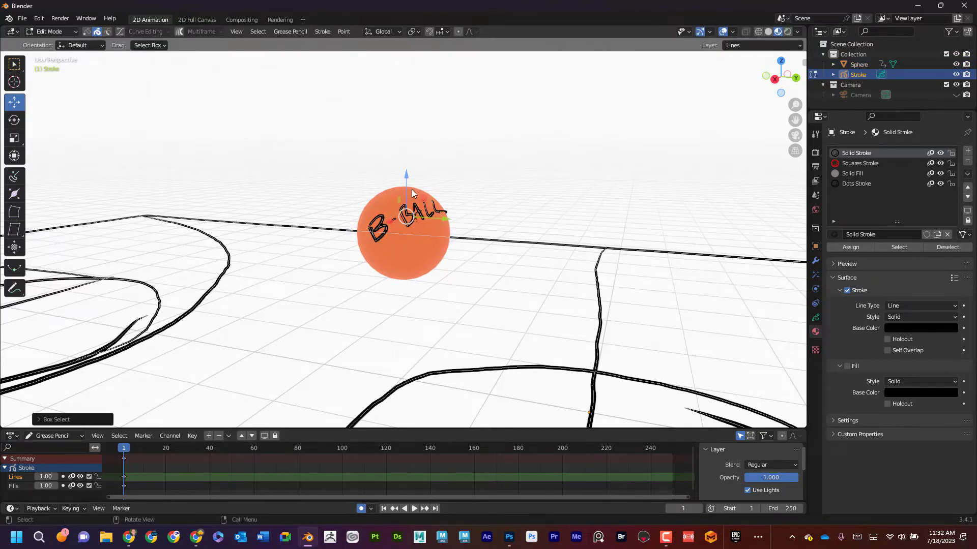
pyautogui.moveTo(405, 178); pyautogui.dragTo(411, 131)
pyautogui.hotkey('ctrl', 'z')
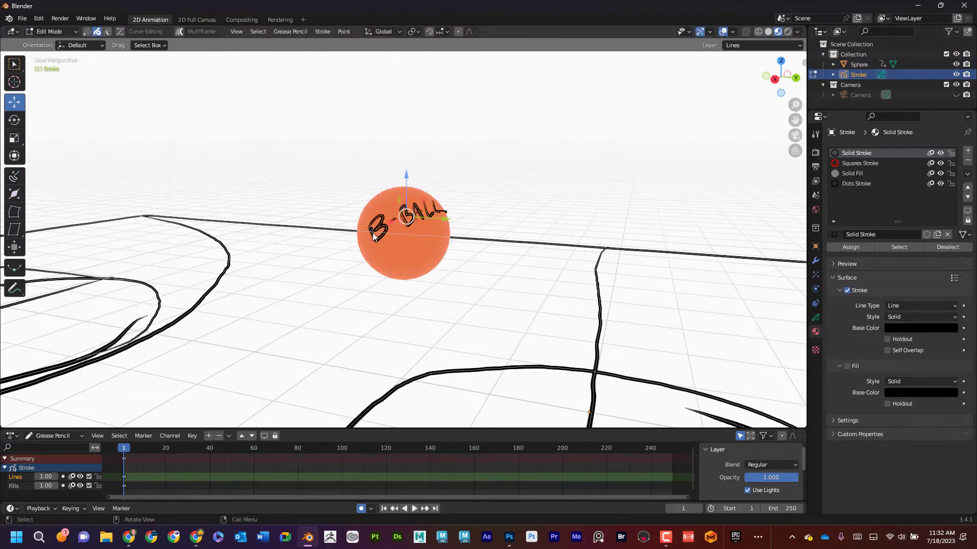
pyautogui.keyDown('shift'); pyautogui.click(374, 204); pyautogui.keyUp('shift')
pyautogui.moveTo(411, 175); pyautogui.dragTo(415, 142)
pyautogui.hotkey('ctrl', 'z')
# Return the stroke object from Edit Mode to Object Mode with the ball in close view.
pyautogui.moveTo(425, 141); pyautogui.dragTo(459, 105, button='middle')
pyautogui.scroll(3, 441, 152)
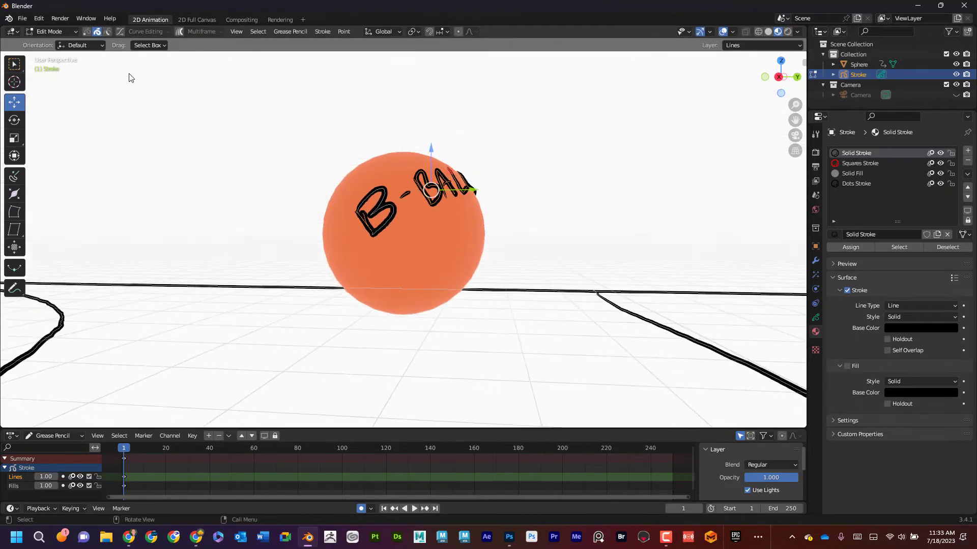
pyautogui.click(51, 31)
pyautogui.click(69, 40)
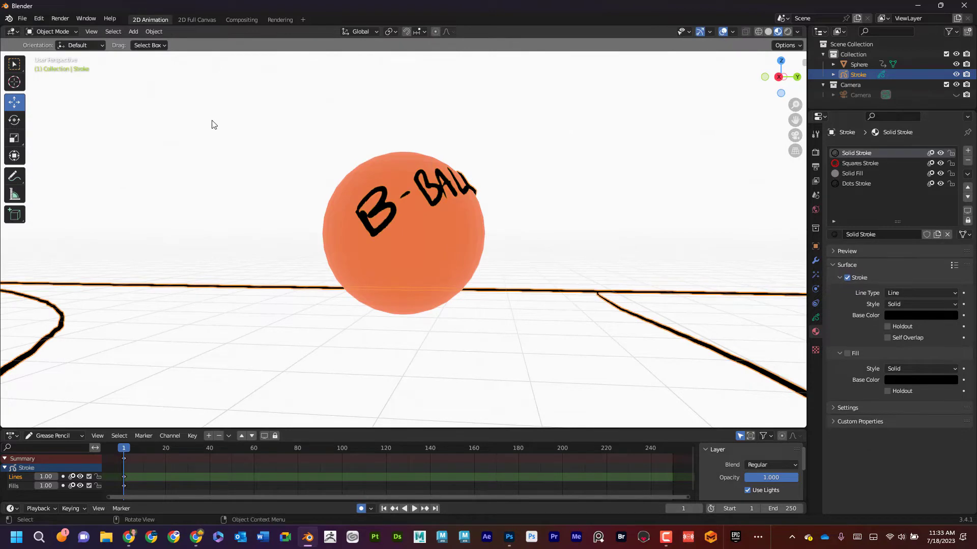
# Try raising the sphere and the stroke object together along the Z axis, and undo the move.
pyautogui.click(379, 193)
pyautogui.keyDown('shift'); pyautogui.click(391, 192); pyautogui.keyUp('shift')
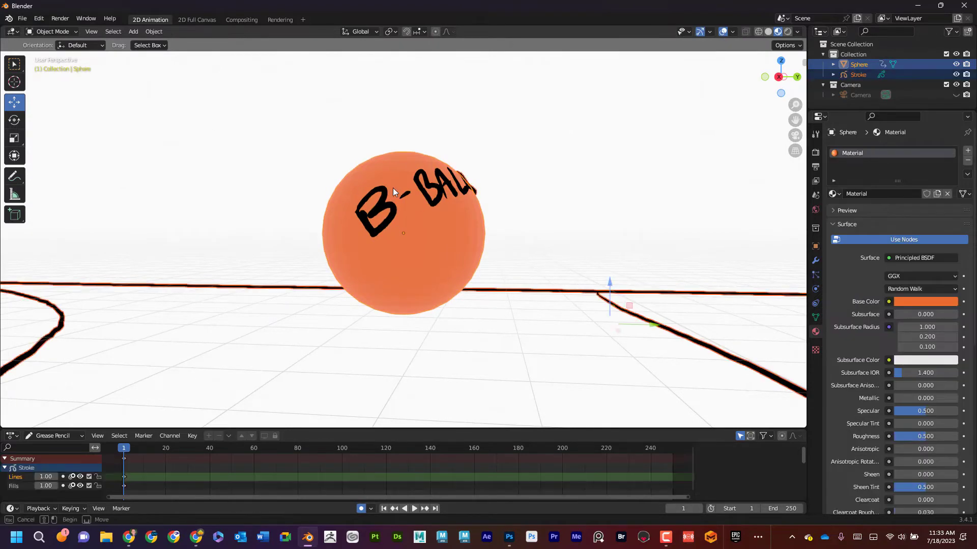
pyautogui.keyDown('shift'); pyautogui.click(427, 186); pyautogui.keyUp('shift')
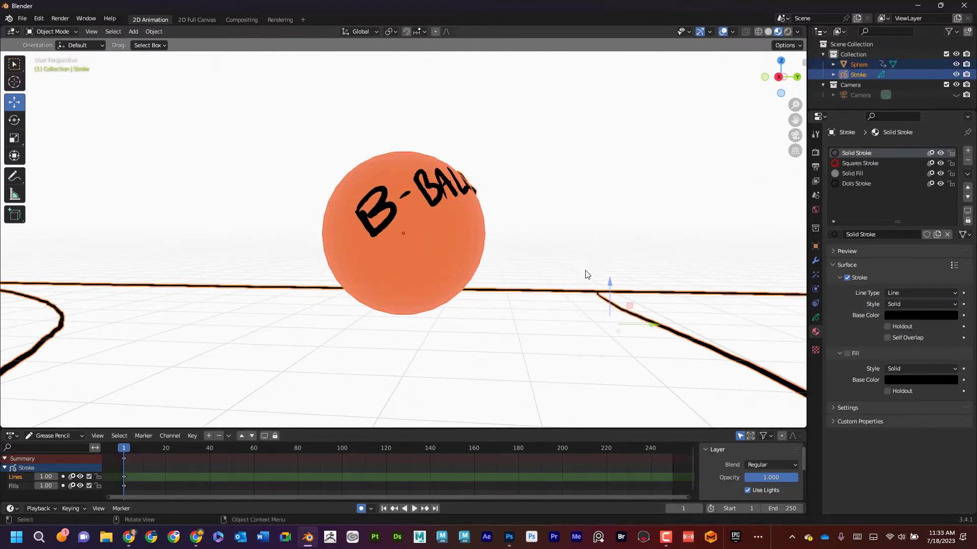
pyautogui.moveTo(609, 283)
pyautogui.mouseDown()
pyautogui.moveTo(612, 211)
pyautogui.moveTo(609, 231)
pyautogui.mouseUp()
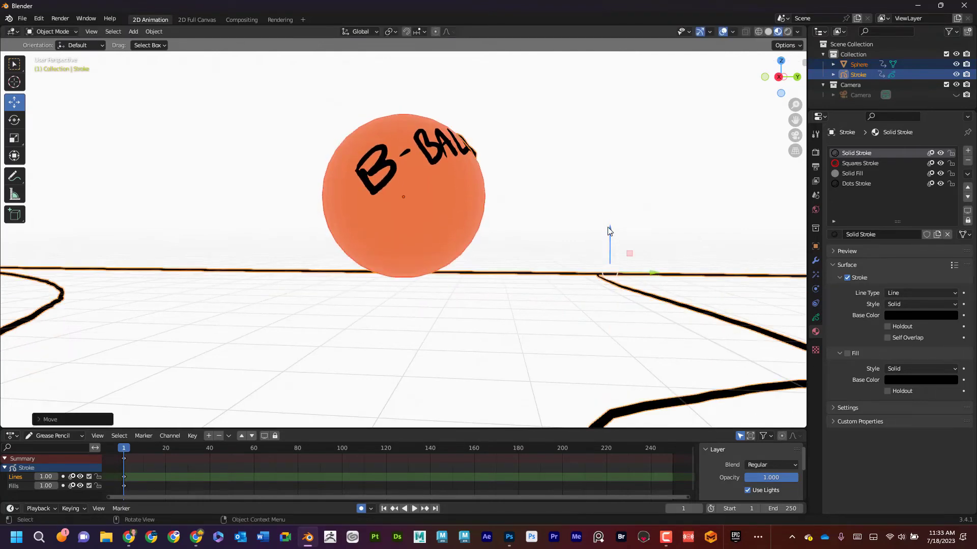
pyautogui.hotkey('ctrl', 'z')
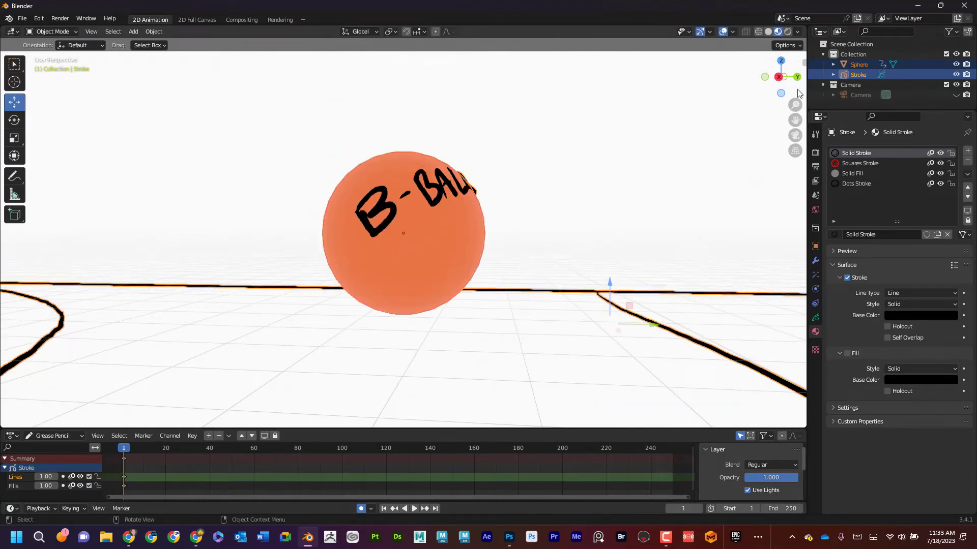
# Select the stroke object alone, try moving it along the Z axis, and deselect it with its original position restored.
pyautogui.click(865, 76)
pyautogui.scroll(-5, 464, 200)
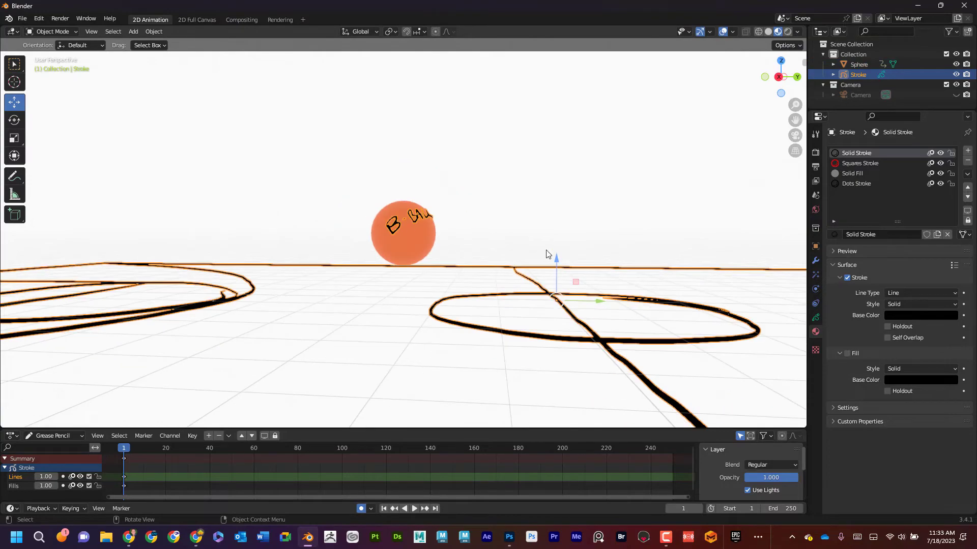
pyautogui.moveTo(555, 258)
pyautogui.mouseDown()
pyautogui.moveTo(558, 204)
pyautogui.moveTo(560, 264)
pyautogui.moveTo(562, 219)
pyautogui.moveTo(561, 244)
pyautogui.mouseUp()
pyautogui.click(545, 181)
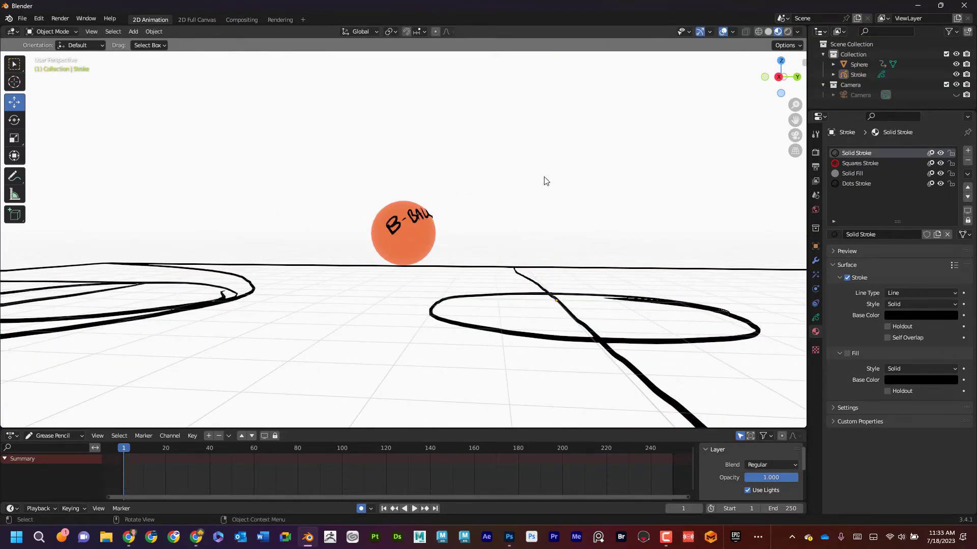
pyautogui.moveTo(597, 178); pyautogui.dragTo(496, 201, button='middle')
pyautogui.scroll(2, 493, 199)
pyautogui.moveTo(375, 253); pyautogui.dragTo(413, 243, button='middle')
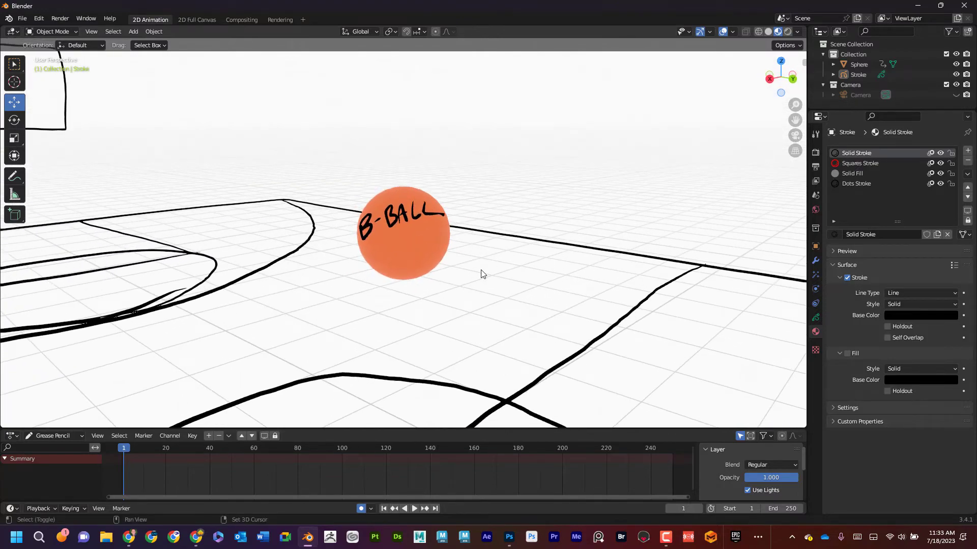
pyautogui.hotkey('shift', 'a')
pyautogui.moveTo(483, 336)
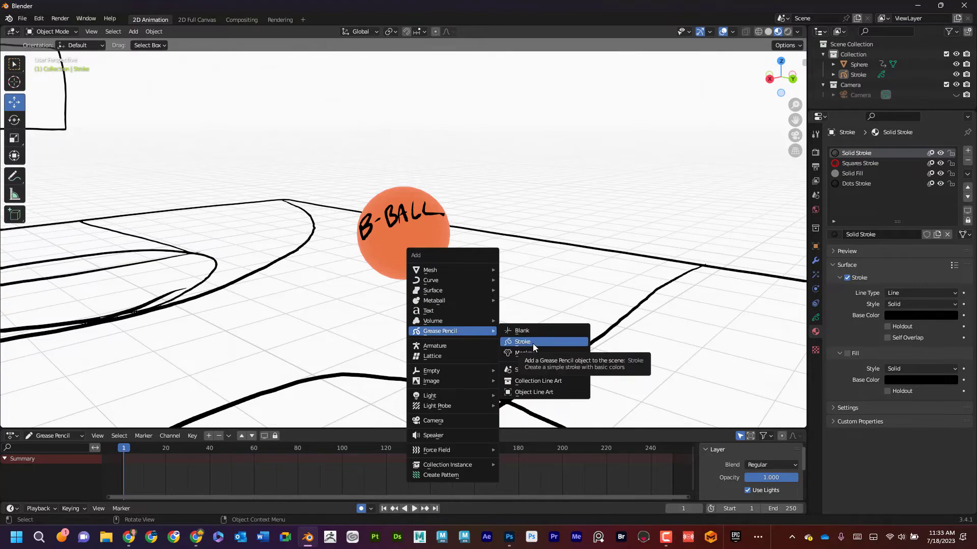
# Select the stroke object, try raising the whole court drawing along the Z axis, then undo the move and deselect it.
pyautogui.click(865, 74)
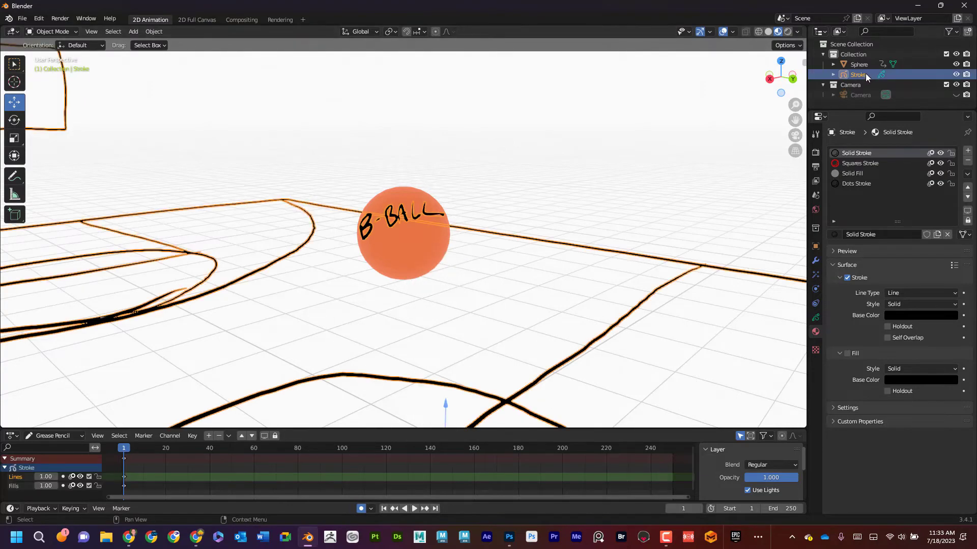
pyautogui.scroll(-4, 553, 275)
pyautogui.moveTo(545, 273); pyautogui.dragTo(522, 287, button='middle')
pyautogui.scroll(3, 484, 257)
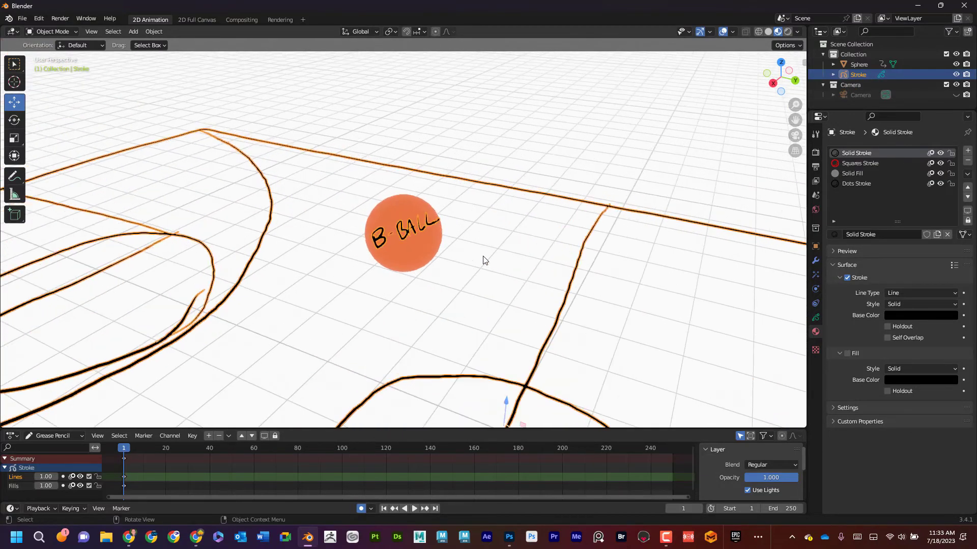
pyautogui.scroll(2, 483, 260)
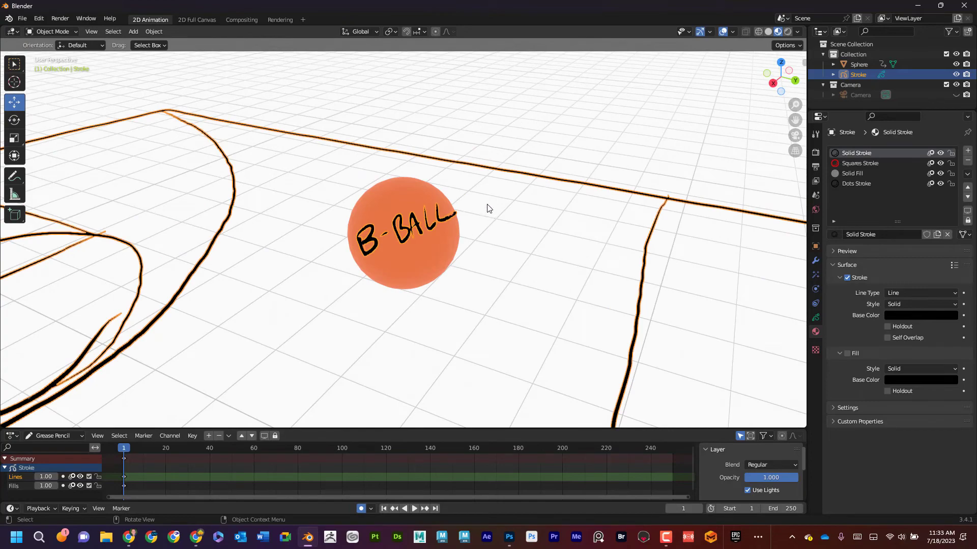
pyautogui.scroll(-1, 501, 243)
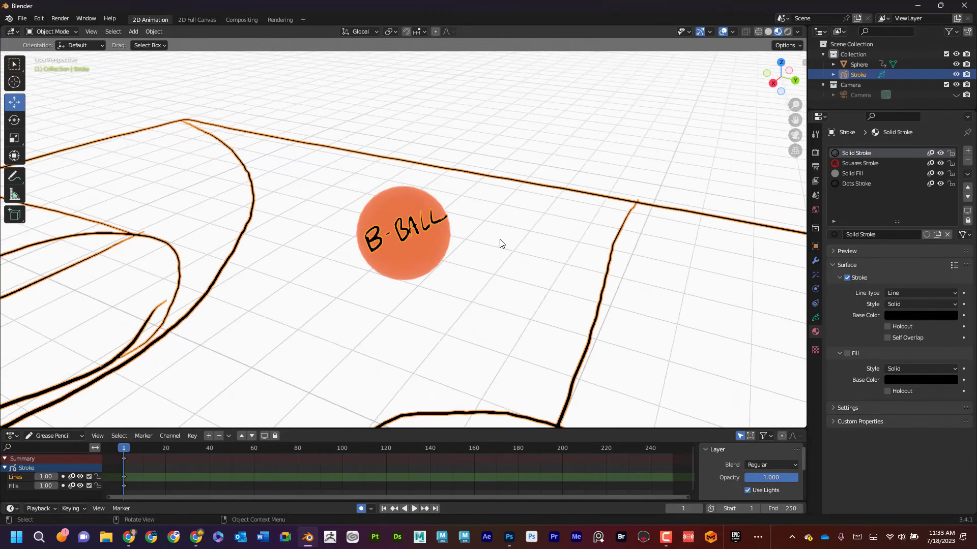
pyautogui.moveTo(501, 243)
pyautogui.mouseDown(button='middle')
pyautogui.moveTo(463, 253)
pyautogui.moveTo(517, 327)
pyautogui.mouseUp(button='middle')
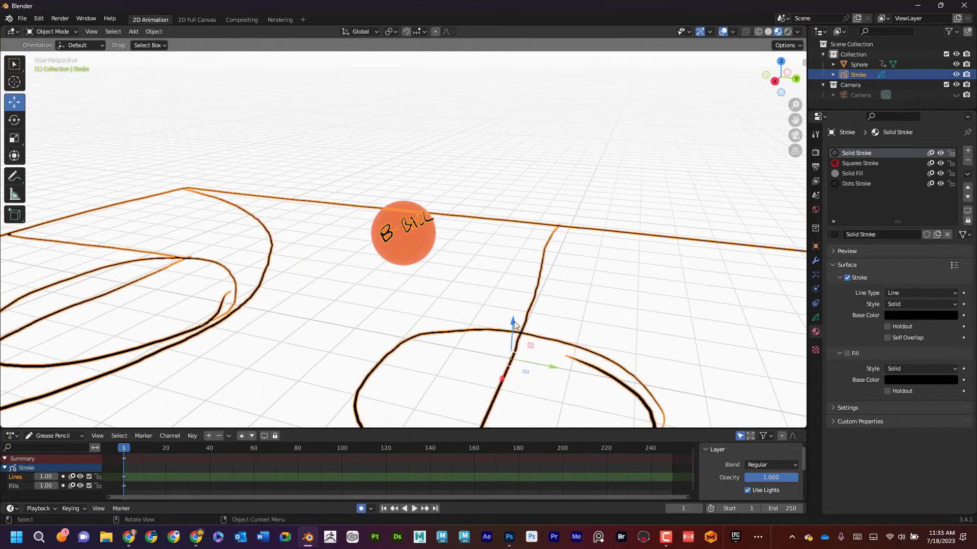
pyautogui.moveTo(513, 321); pyautogui.dragTo(506, 239)
pyautogui.hotkey('ctrl', 'z')
pyautogui.click(461, 290)
# Switch the stroke object to Draw Mode with the whole court in view and show the Draw tool's brush and color settings.
pyautogui.moveTo(462, 284)
pyautogui.mouseDown(button='middle')
pyautogui.moveTo(450, 274)
pyautogui.moveTo(546, 306)
pyautogui.moveTo(497, 295)
pyautogui.moveTo(497, 276)
pyautogui.moveTo(326, 261)
pyautogui.moveTo(463, 269)
pyautogui.moveTo(444, 260)
pyautogui.moveTo(421, 280)
pyautogui.mouseUp(button='middle')
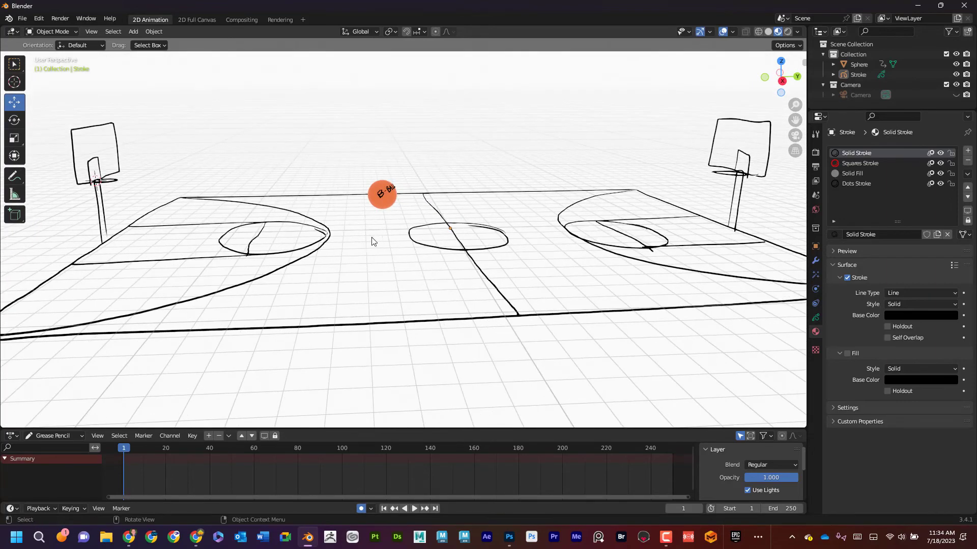
pyautogui.click(56, 32)
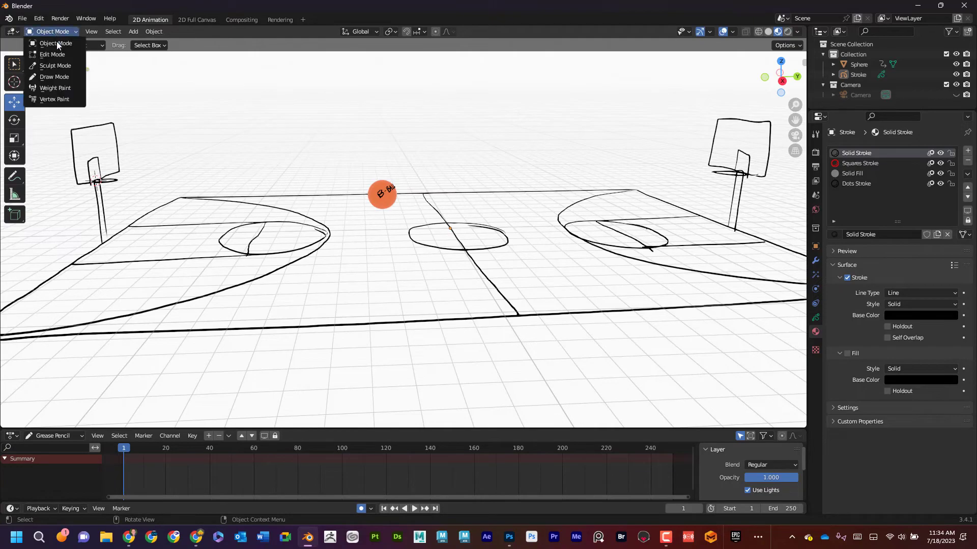
pyautogui.click(65, 79)
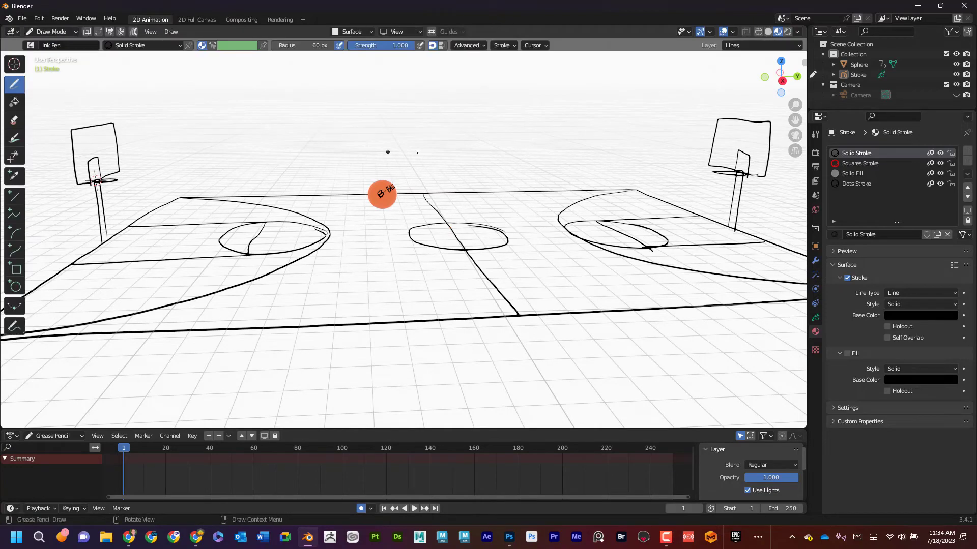
pyautogui.moveTo(380, 212); pyautogui.dragTo(369, 238, button='middle')
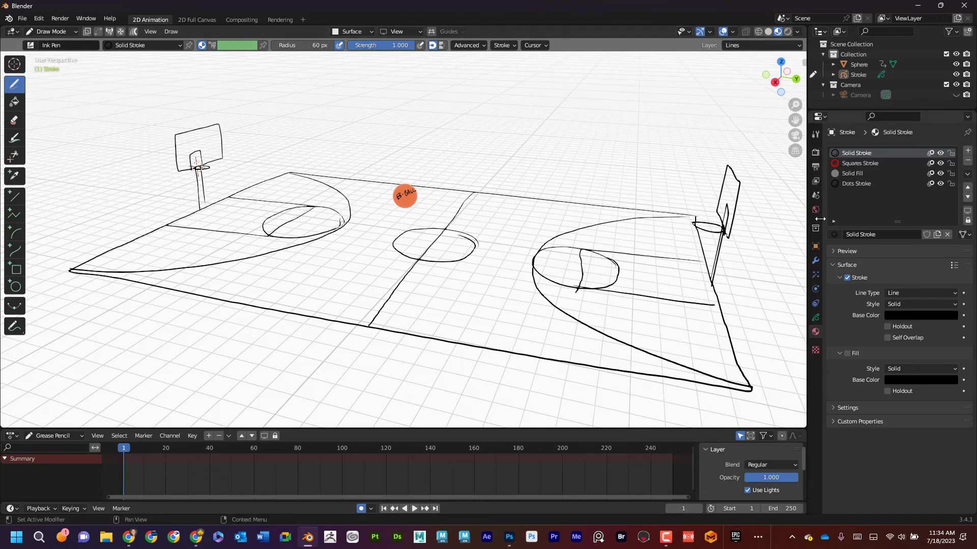
pyautogui.click(817, 134)
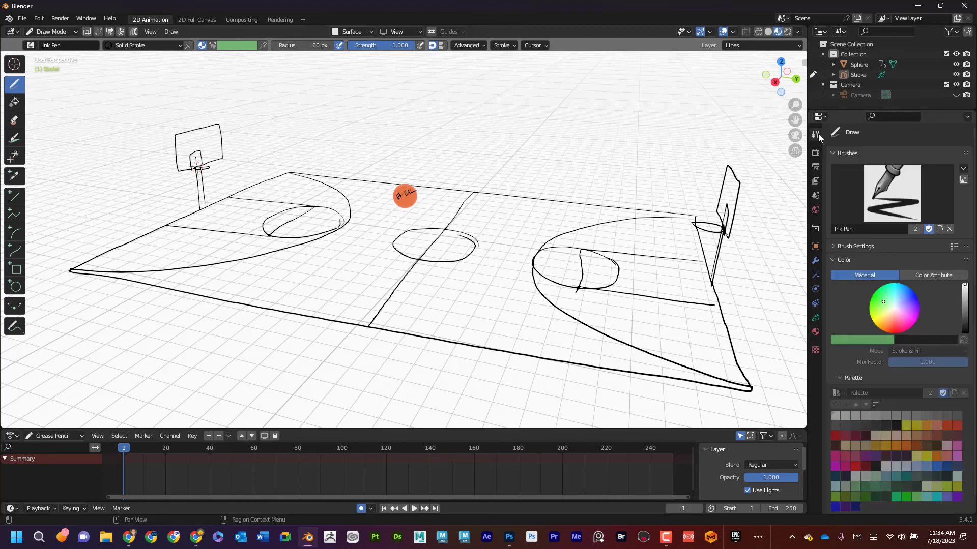
pyautogui.click(870, 196)
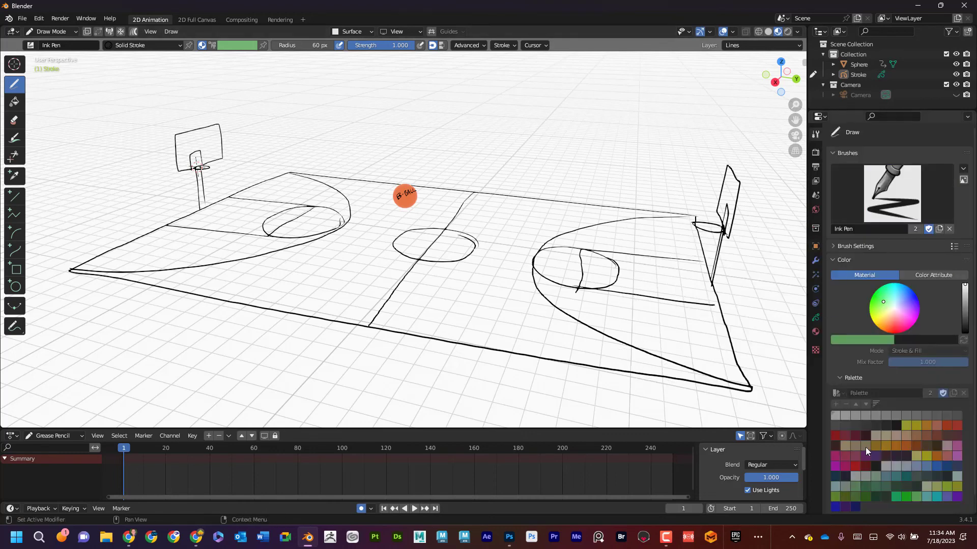